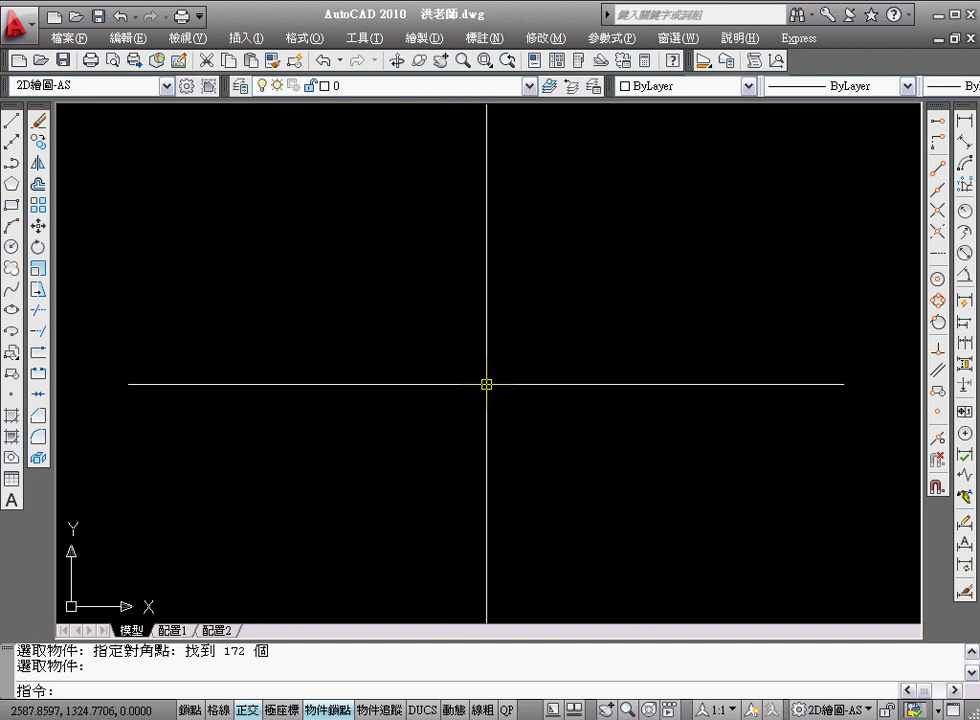
- Draw circles of diameter 60, 120 and 180 sharing one centre point
type("c")
key("Return")
left_click(445, 375)
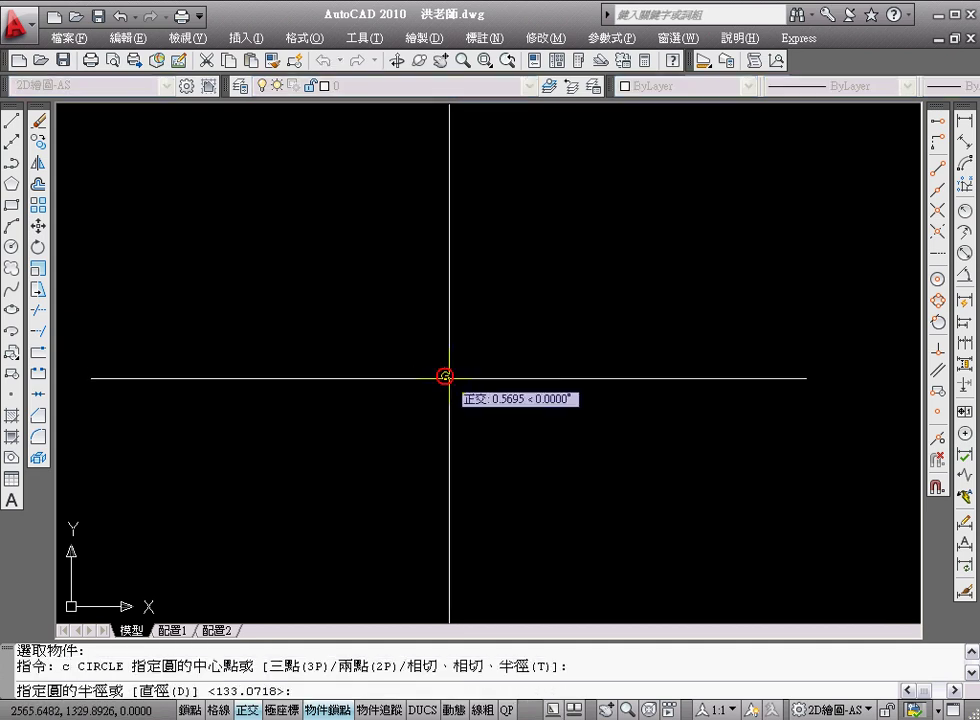
key("Return")
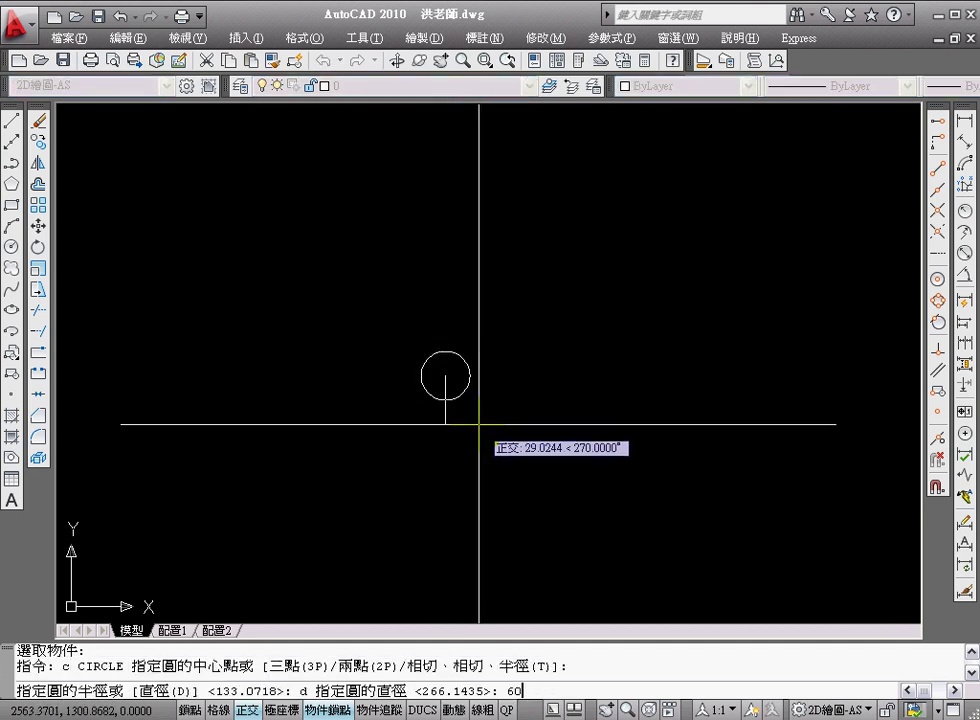
key("Return")
key("Return")
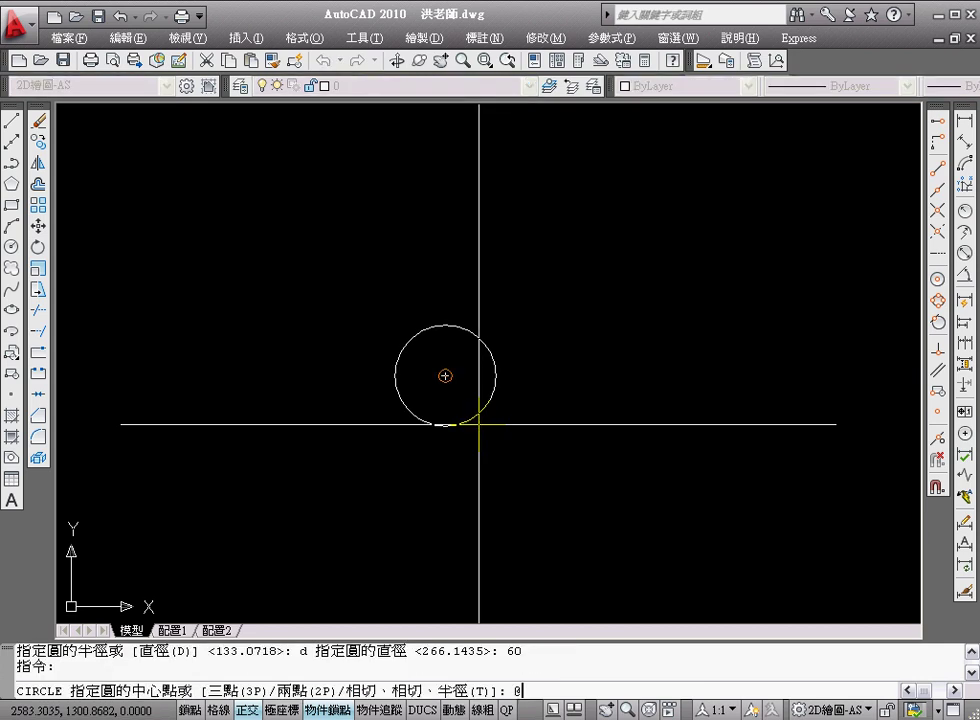
left_click(445, 375)
key("Return")
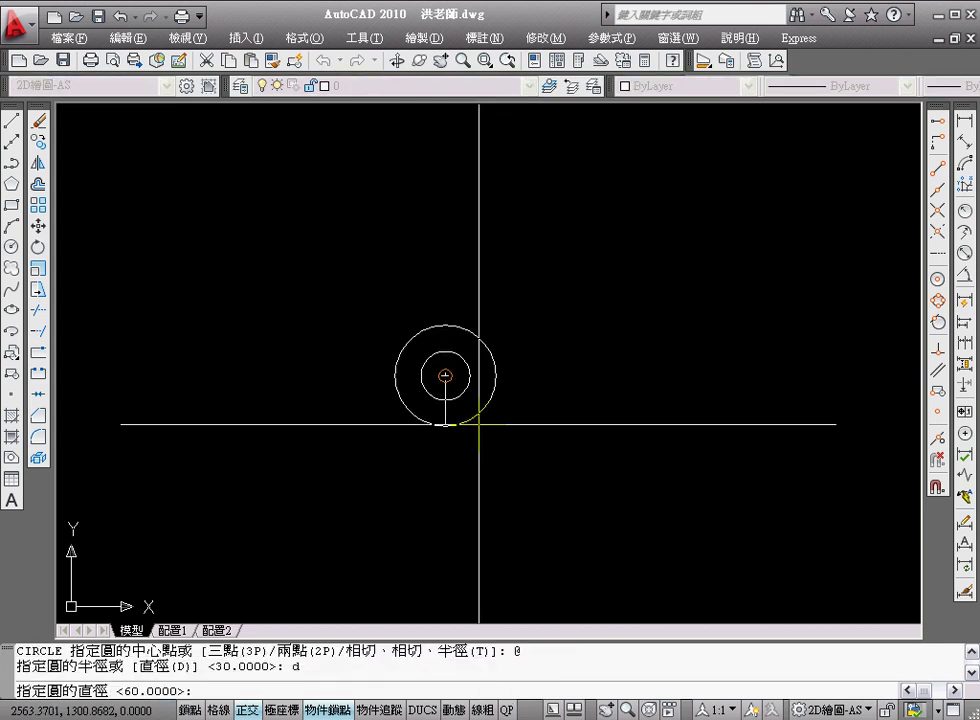
type("120")
key("Return")
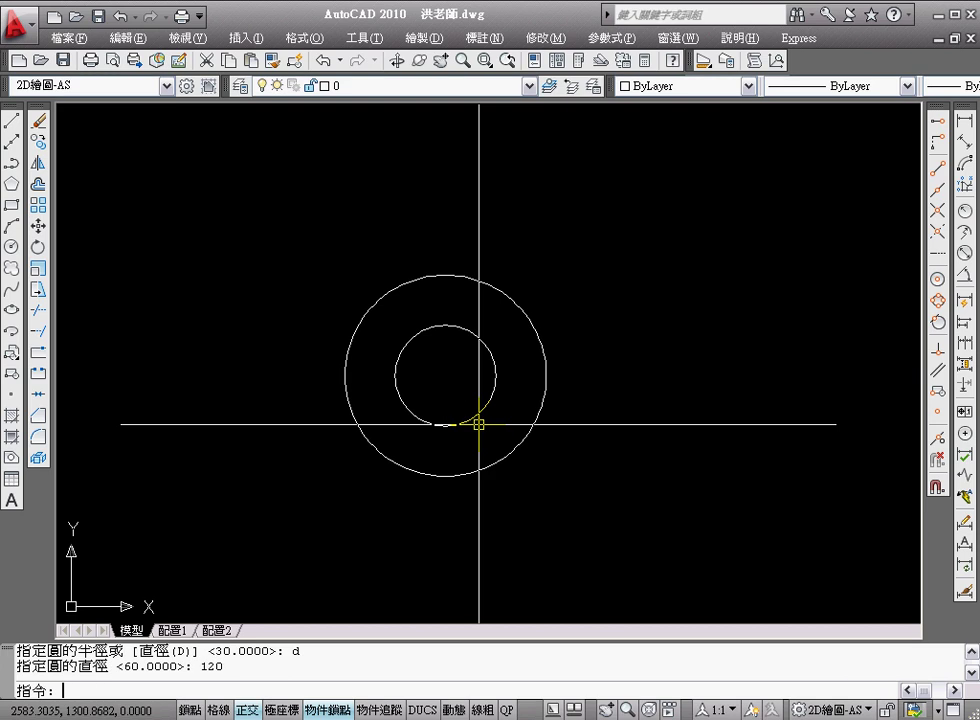
key("Return")
left_click(479, 424)
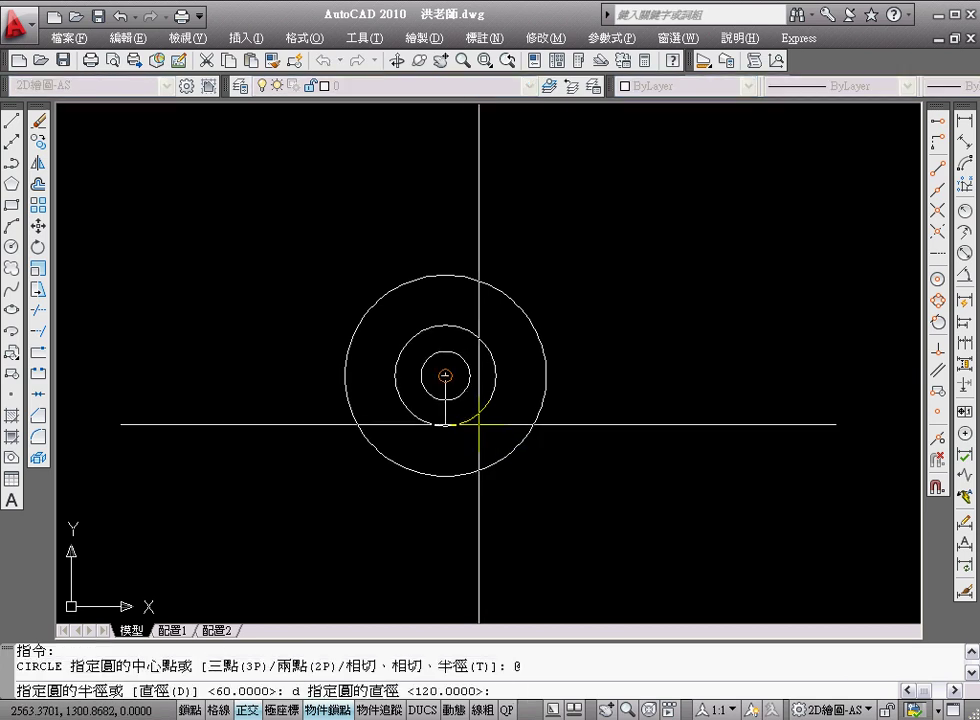
type("180")
key("Return")
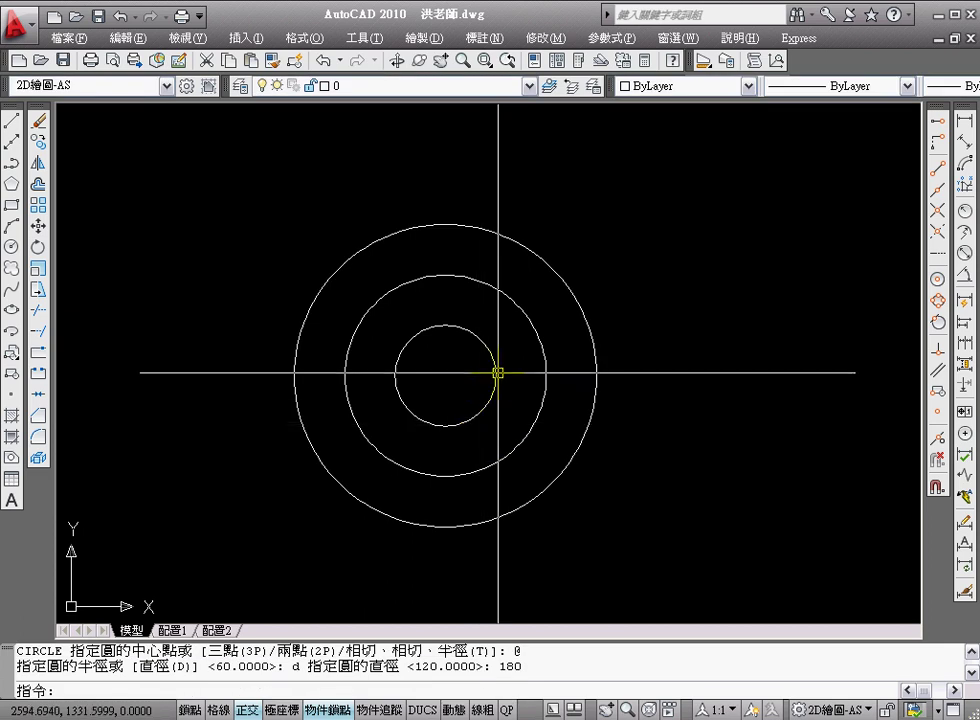
- Draw a horizontal line from the circles' centre out to the right
type("l")
key("Return")
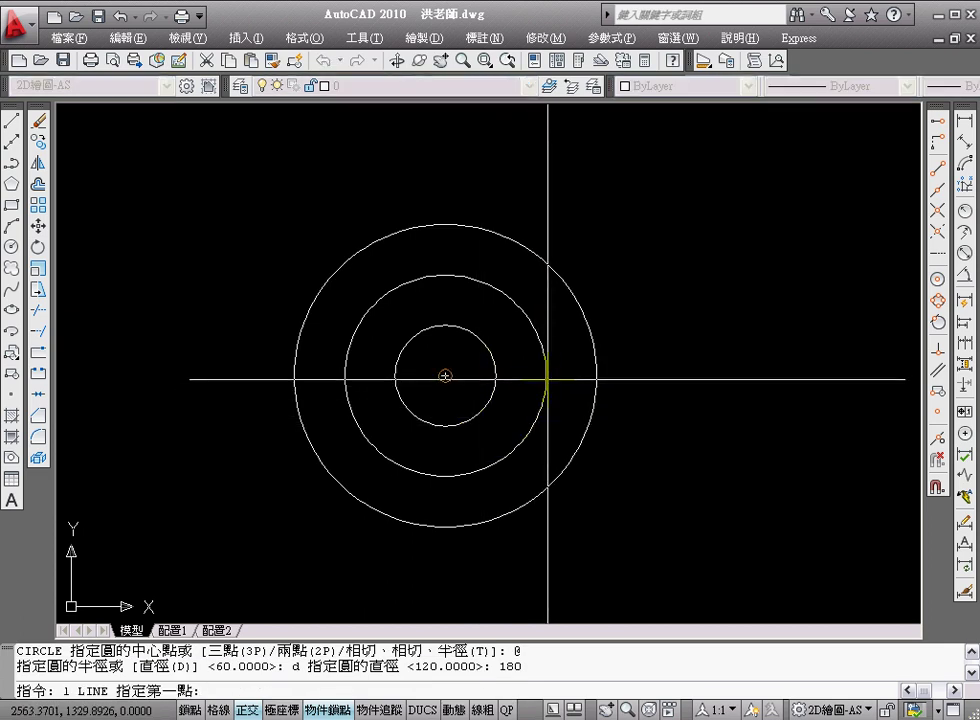
left_click(545, 377)
left_click(638, 388)
right_click(612, 427)
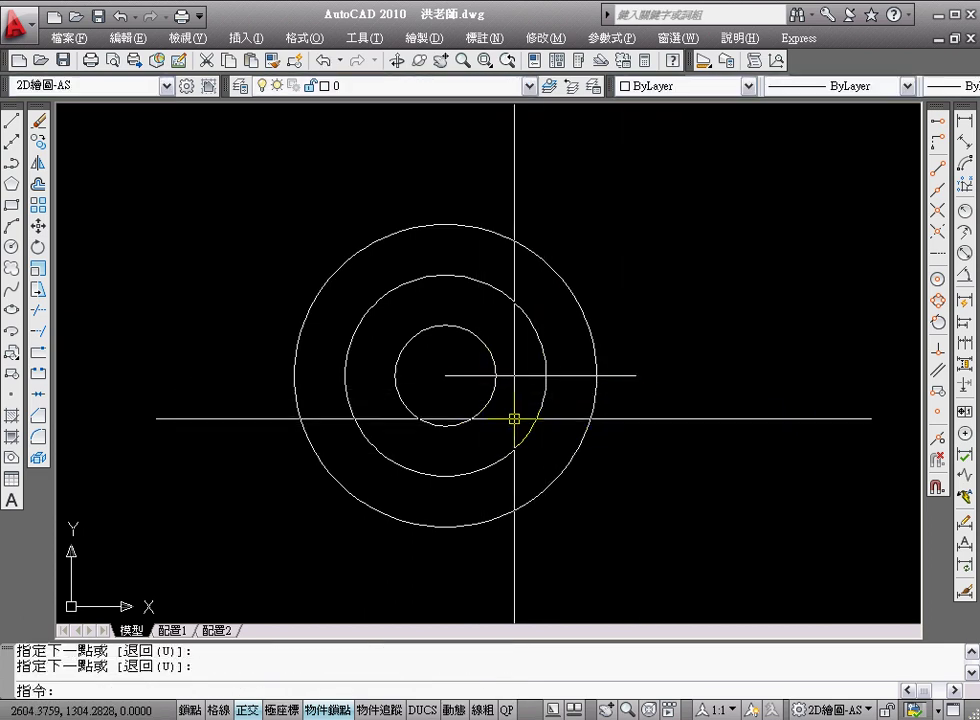
- Add a 6-diameter circle where the line meets the 120 circle, zoomed in on it
type("c")
key("Return")
left_click(545, 377)
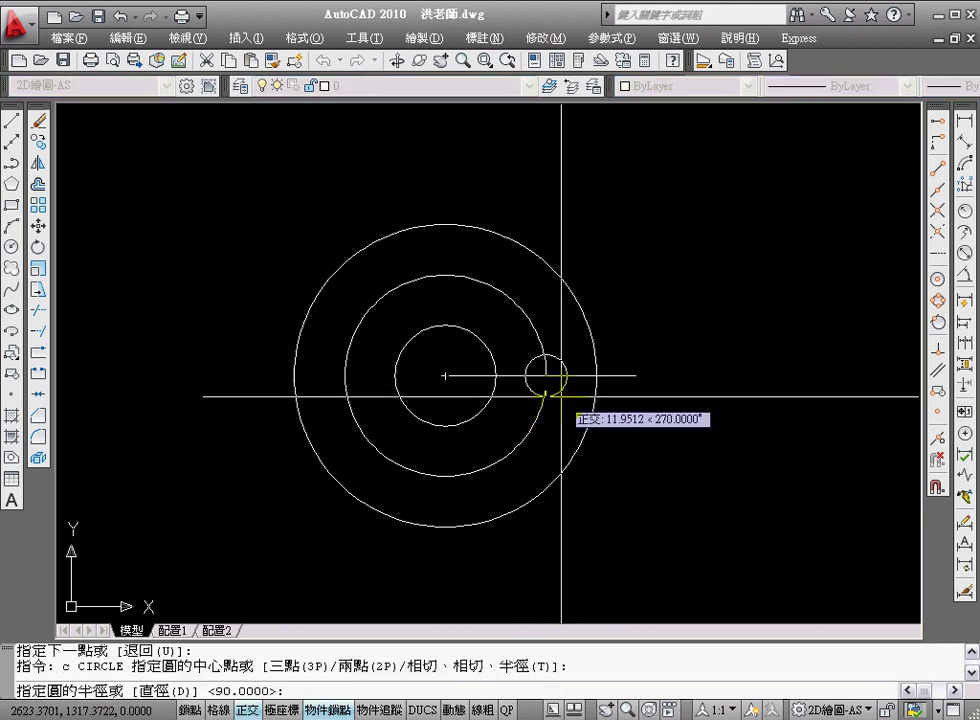
type(" d")
key("Return")
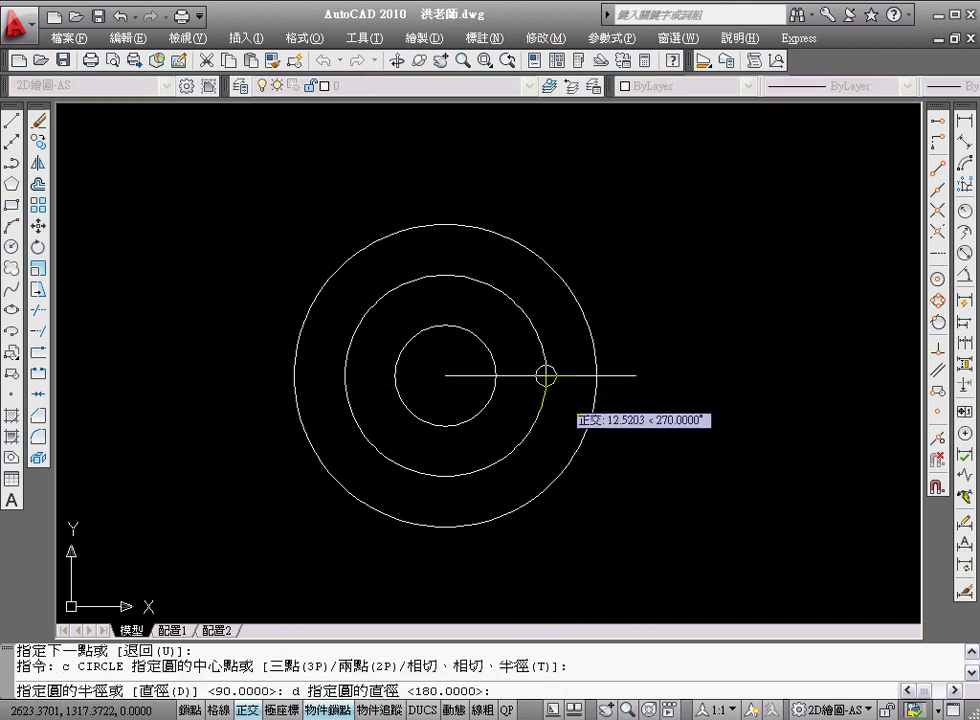
key("Return")
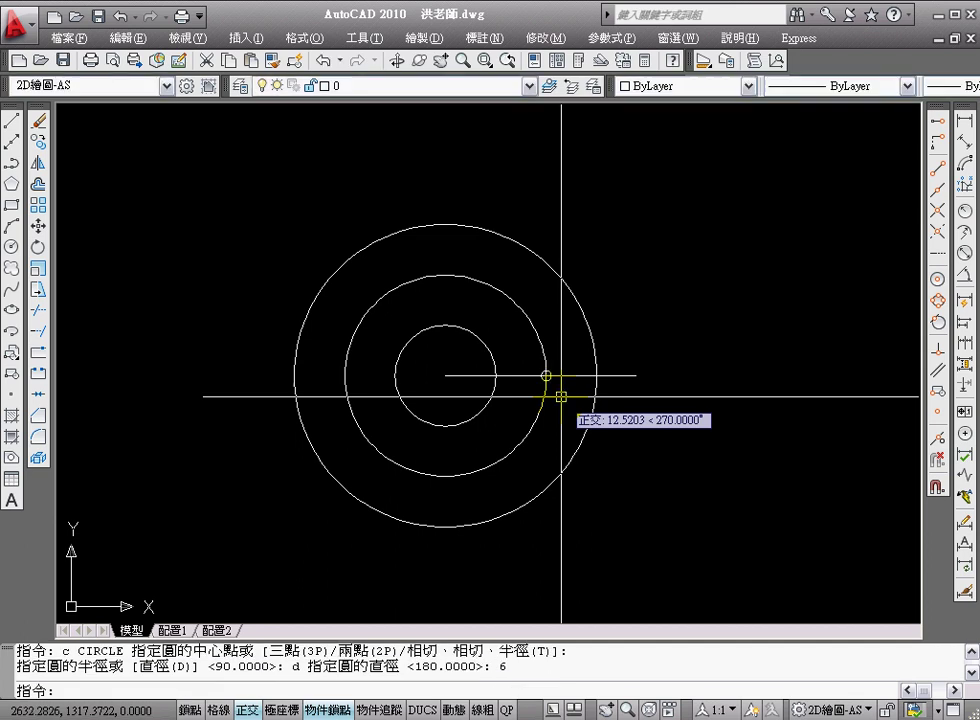
type("z")
key("Return")
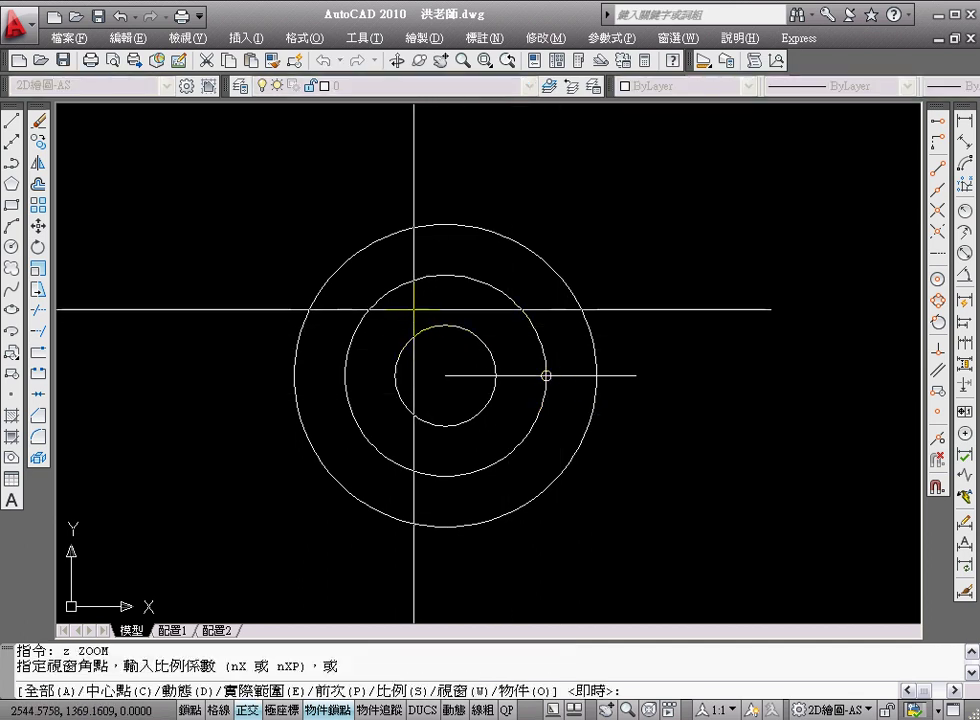
left_click(414, 416)
left_click(599, 310)
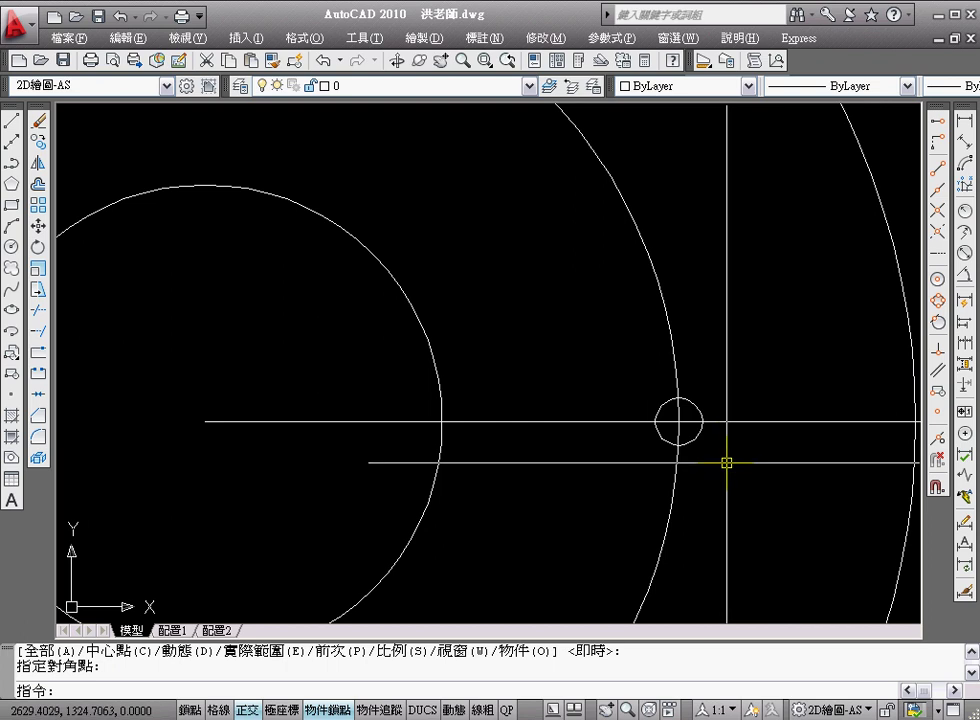
type("o")
- Offset the horizontal line 3 units to each side
key("Return")
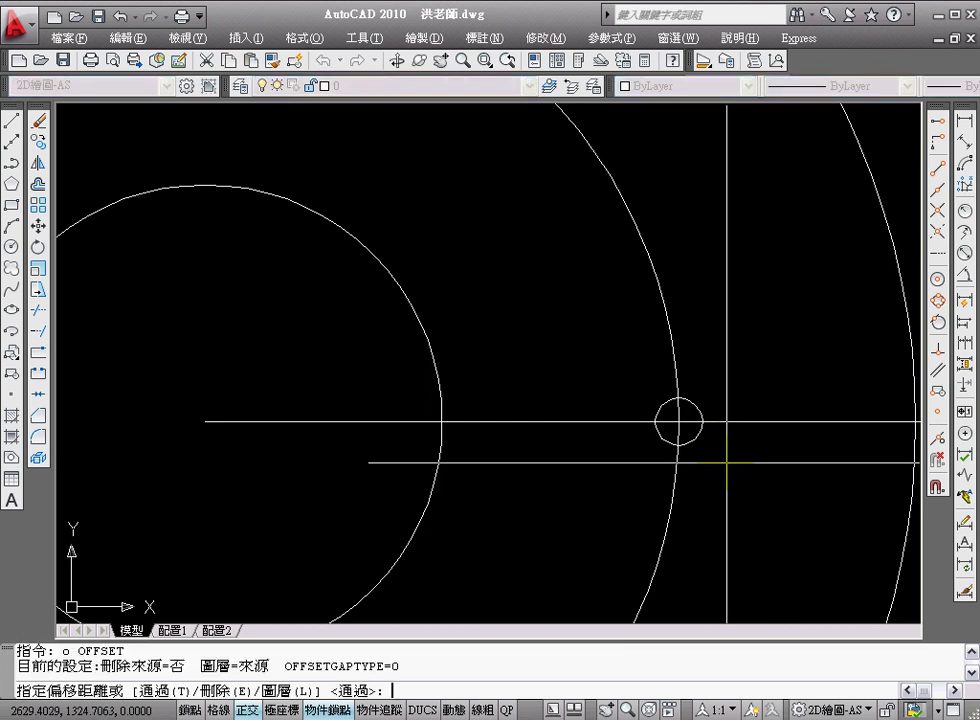
type("3")
key("Return")
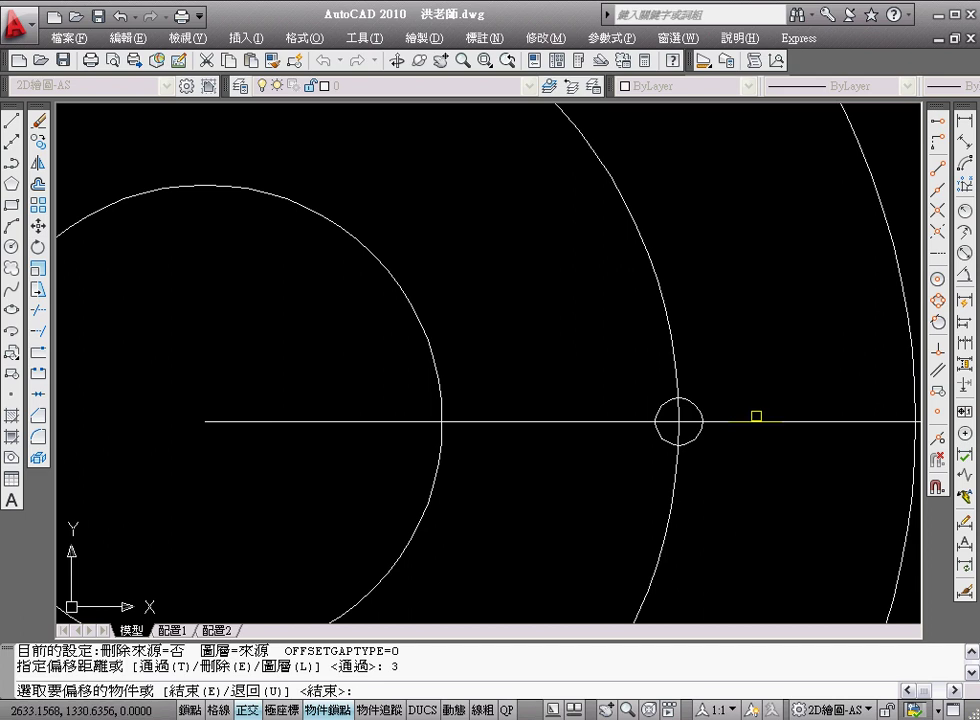
left_click(749, 421)
left_click(750, 398)
left_click(698, 421)
left_click(739, 573)
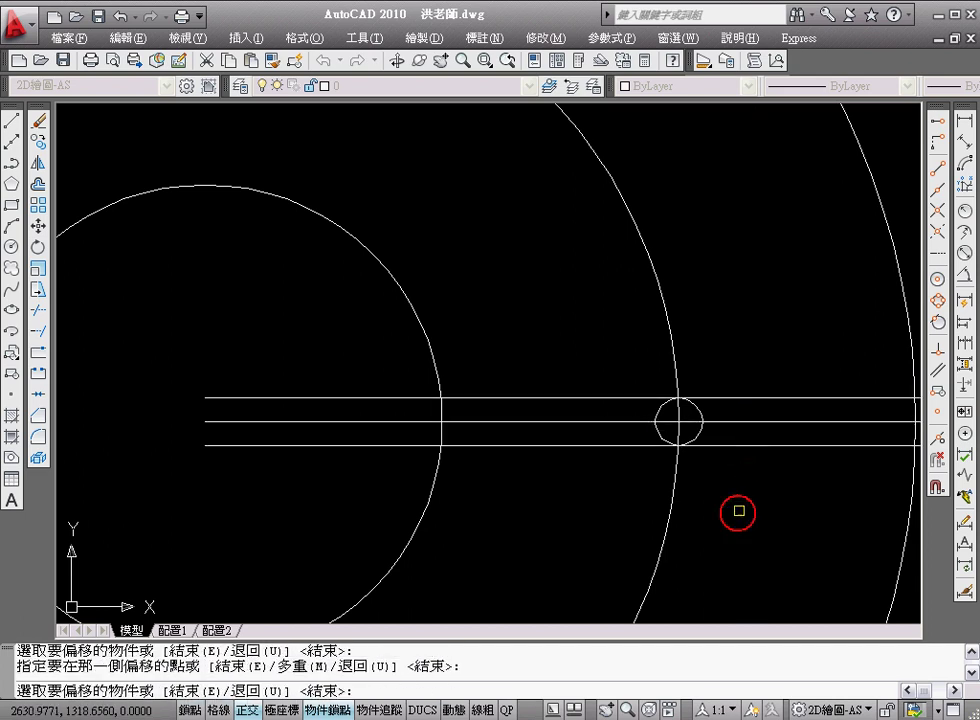
key("Return")
- Trim the two parallel lines back to the small circle
type("tr")
key("Return")
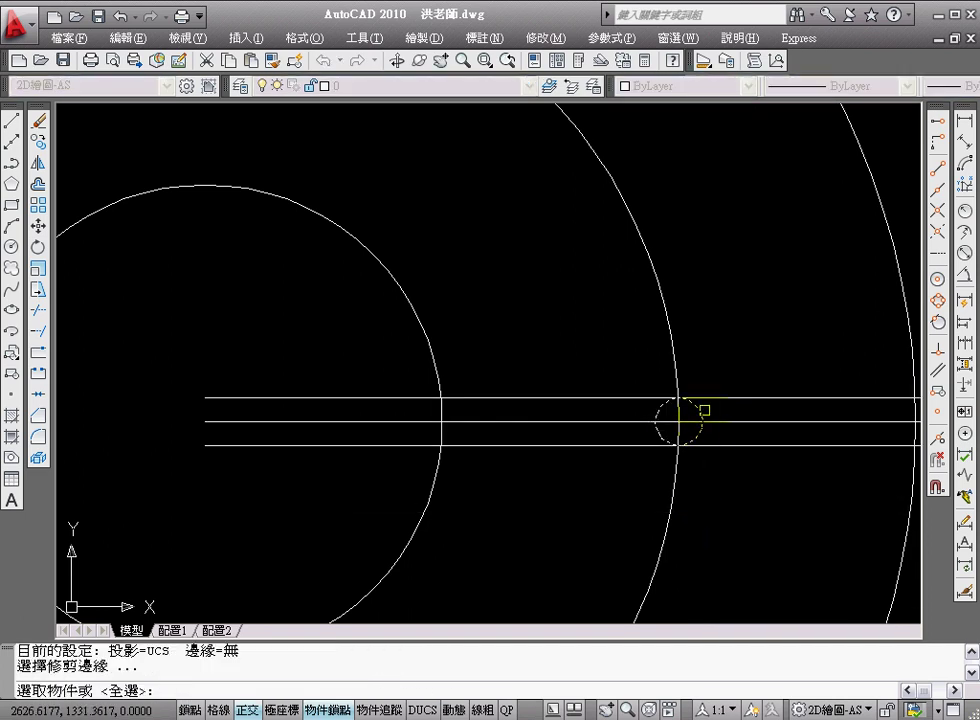
left_click(701, 433)
key("Return")
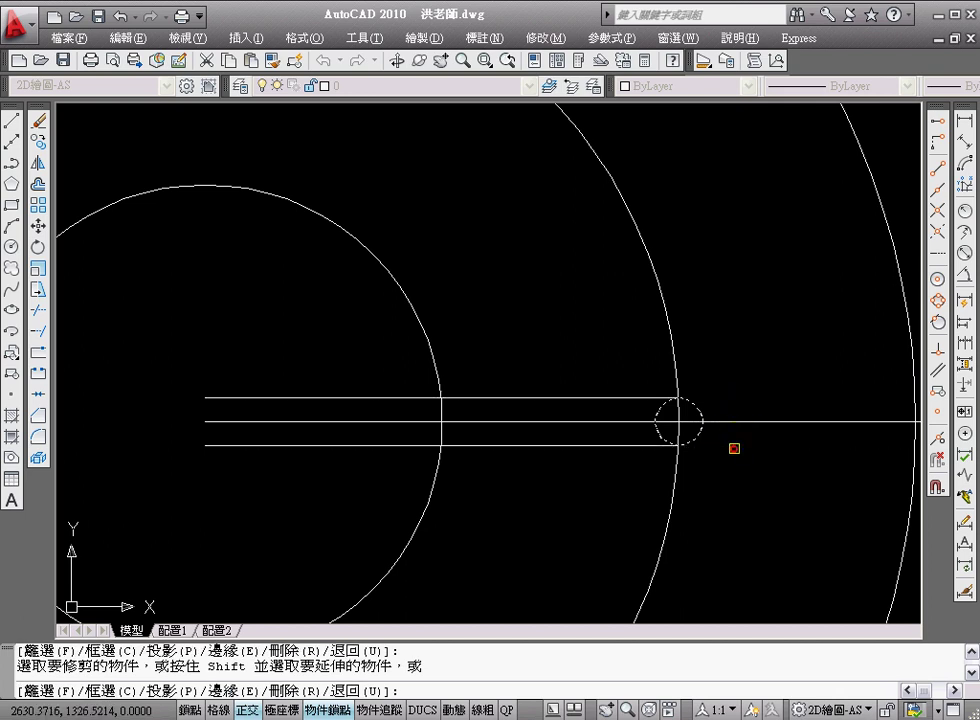
key("Return")
- Trim away the small circle's left half to leave a rounded slot end
type("z")
key("Return")
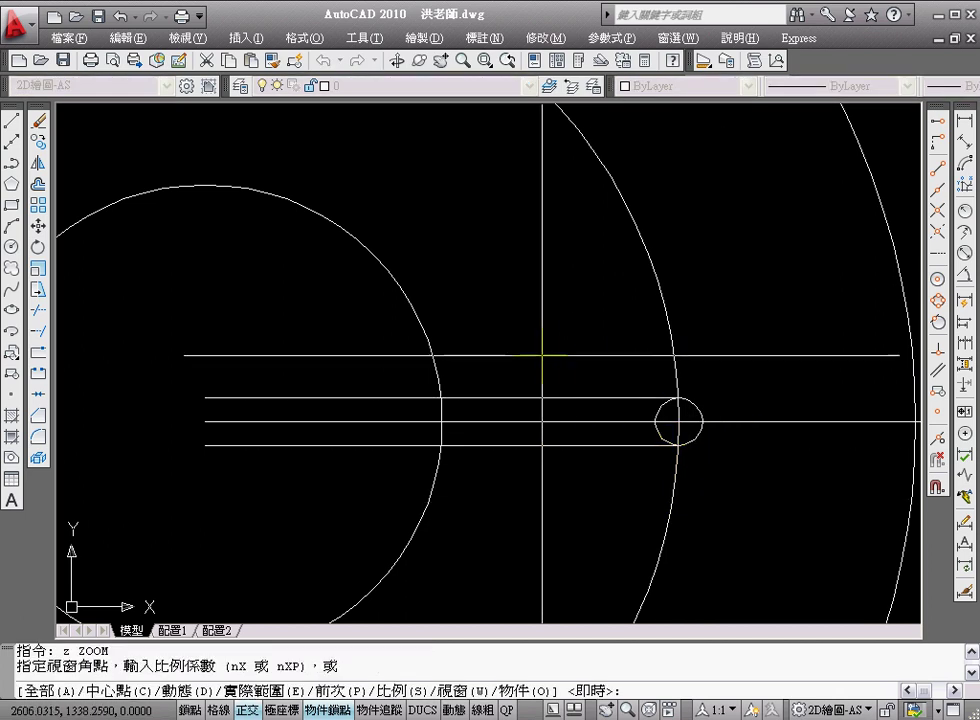
left_click(541, 355)
left_click(715, 502)
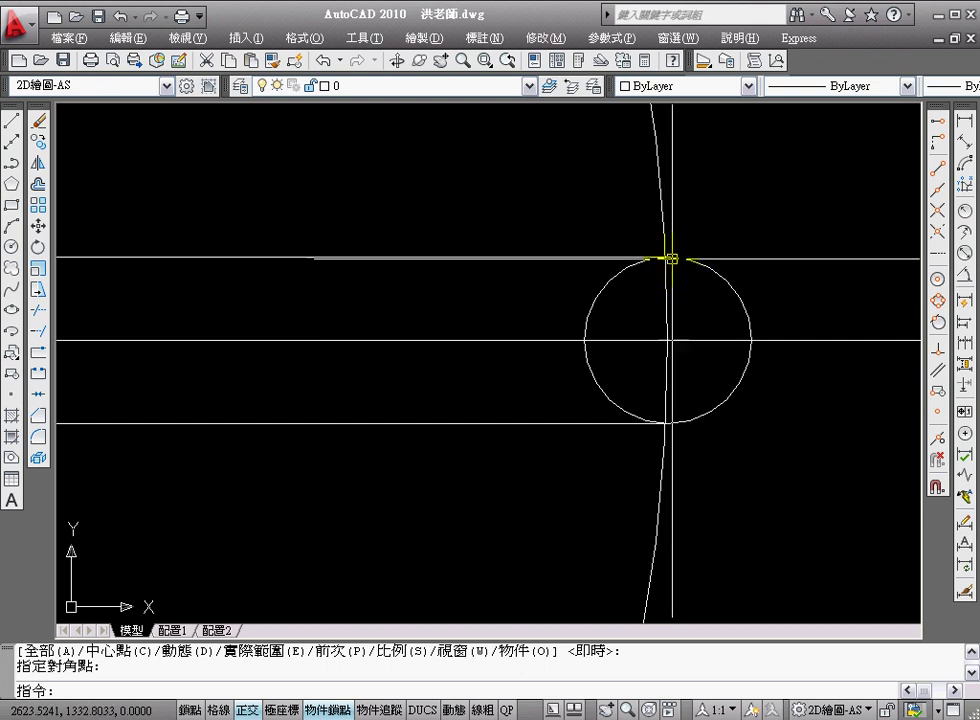
type("tr")
key("Return")
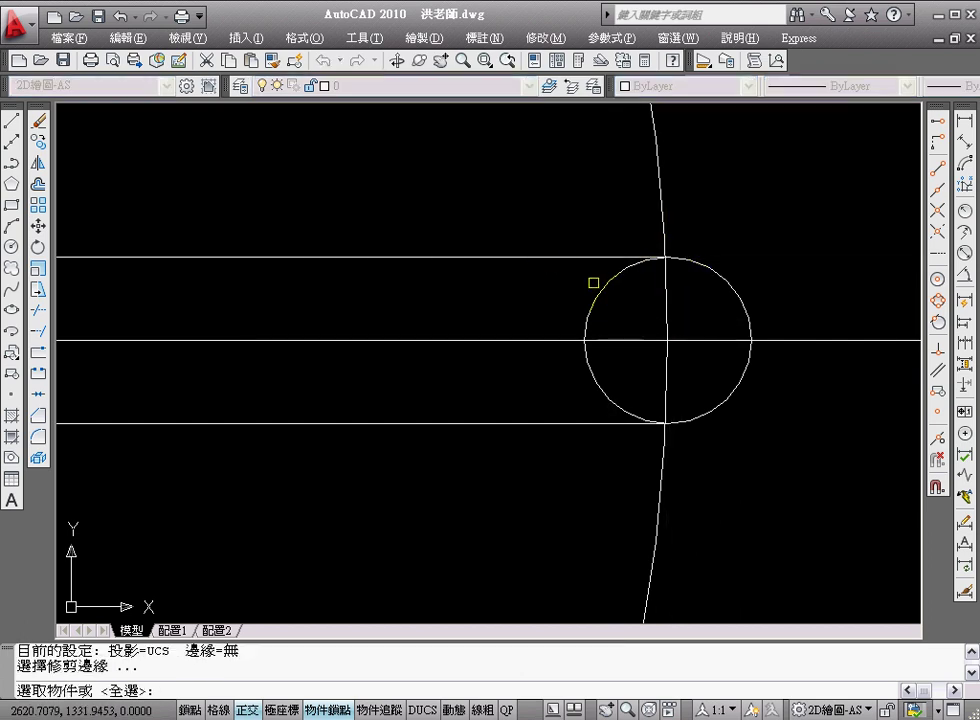
left_click(545, 257)
key("Return")
left_click(604, 396)
key("Return")
- Zoom and pan back out to show all the circles
scroll(593, 411, "down", 2)
scroll(593, 411, "down", 2)
middle_click_drag(545, 416, 606, 429)
mouse_move(501, 460)
middle_mouse_down()
mouse_move(527, 411)
mouse_move(575, 446)
middle_mouse_up()
scroll(538, 420, "down", 3)
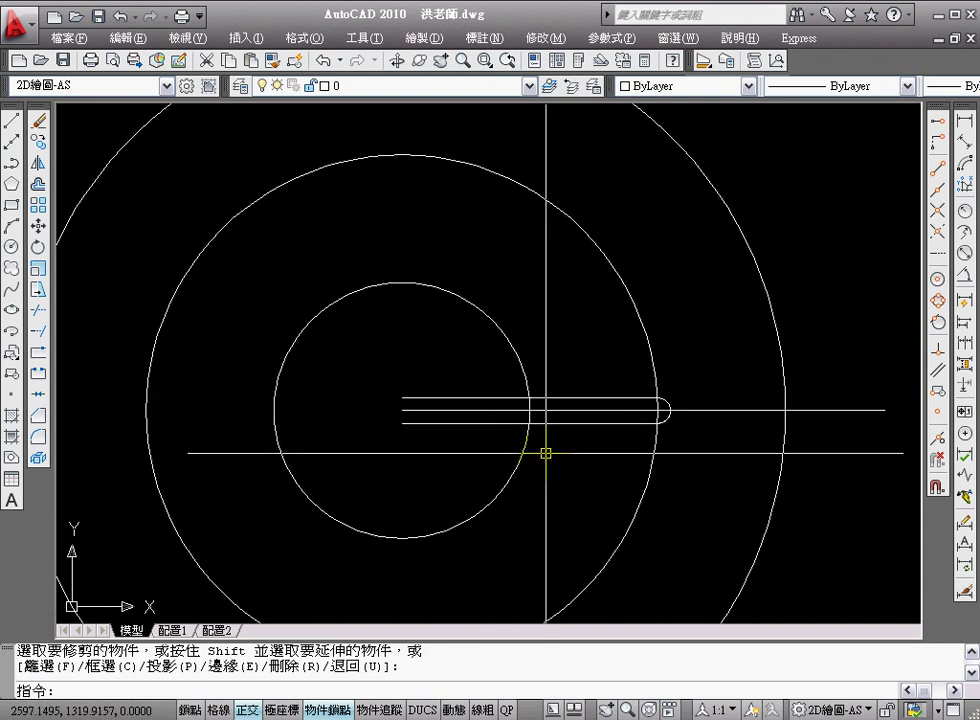
type("ar")
- Start an array by window-selecting the slot lines, then cancel the attempt
key("Return")
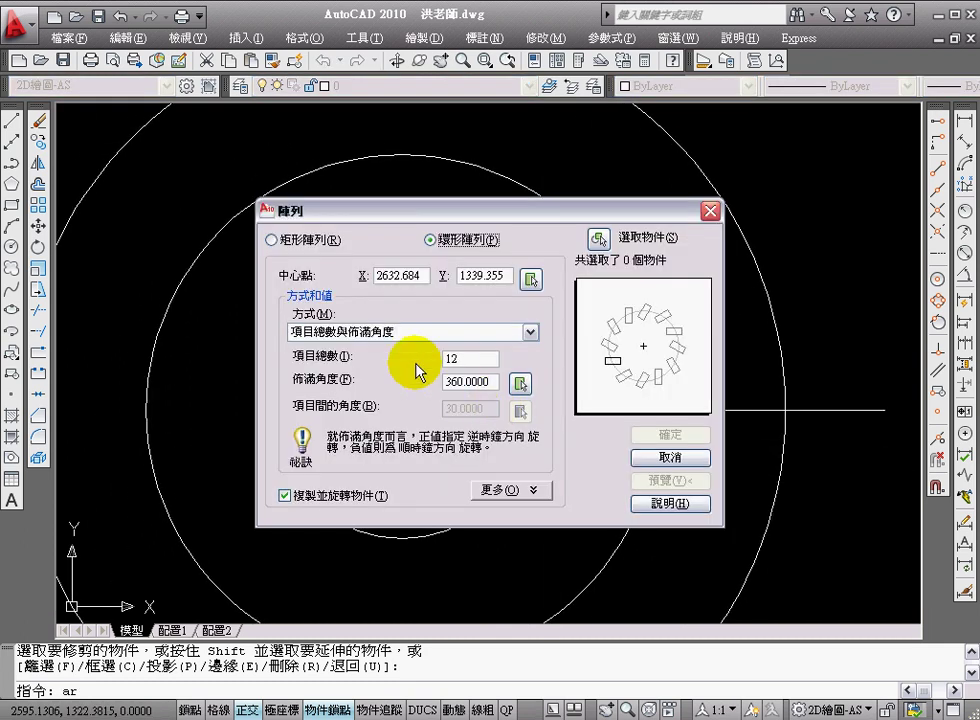
left_click(598, 239)
left_click(366, 349)
left_click(709, 500)
key("Escape")
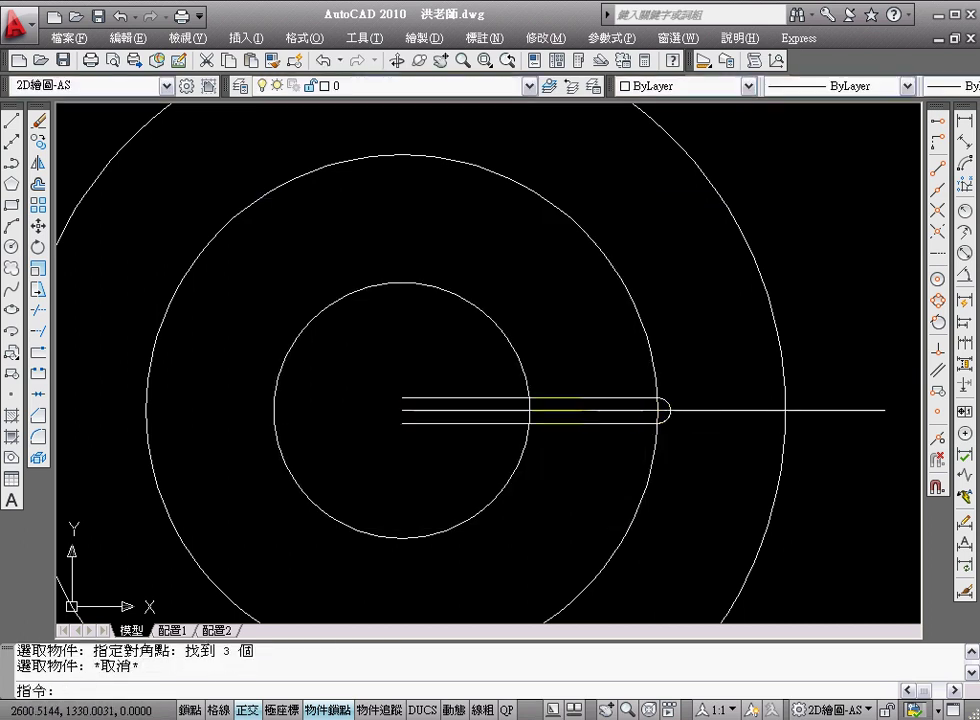
key("Escape")
- Polar-array the two slot side lines 12 times over 360° about the circles' centre
type("r")
key("Return")
left_click(598, 238)
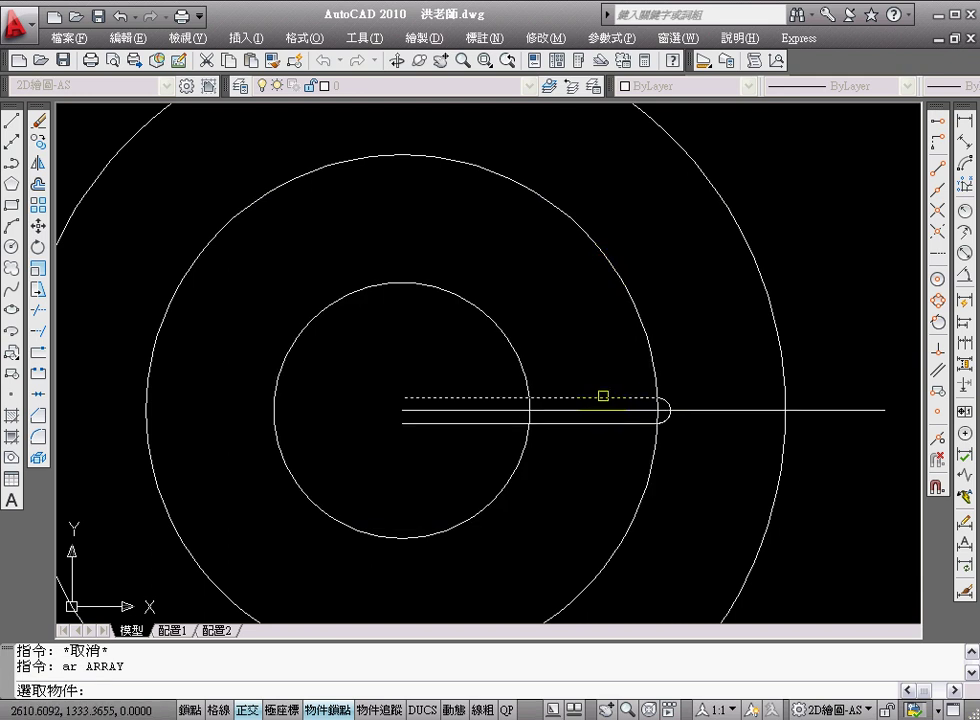
key("Return")
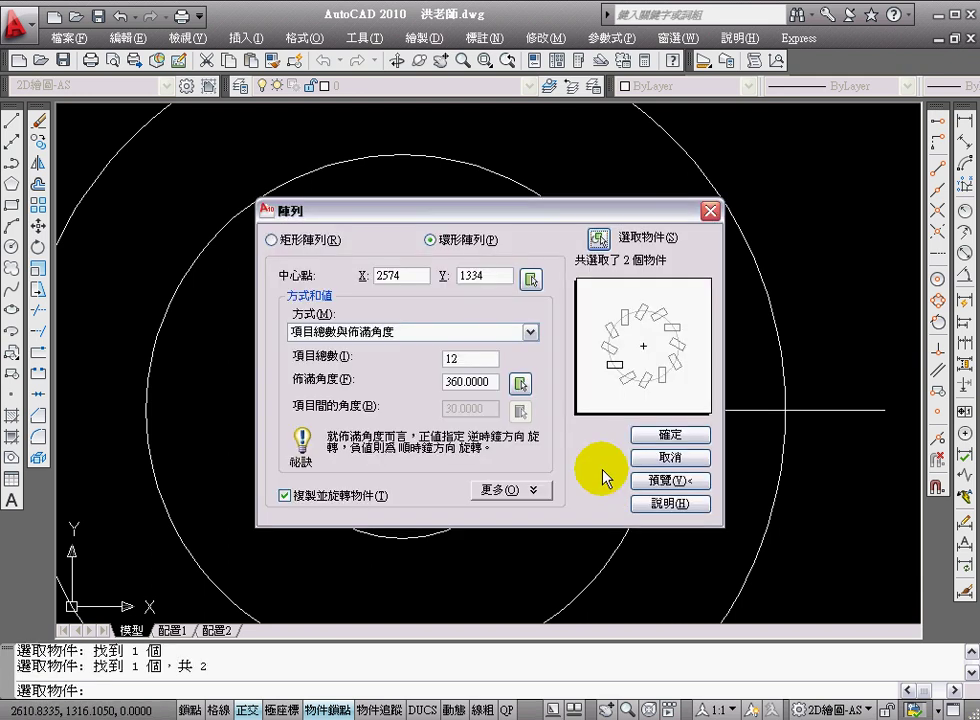
left_click(530, 281)
left_click(400, 407)
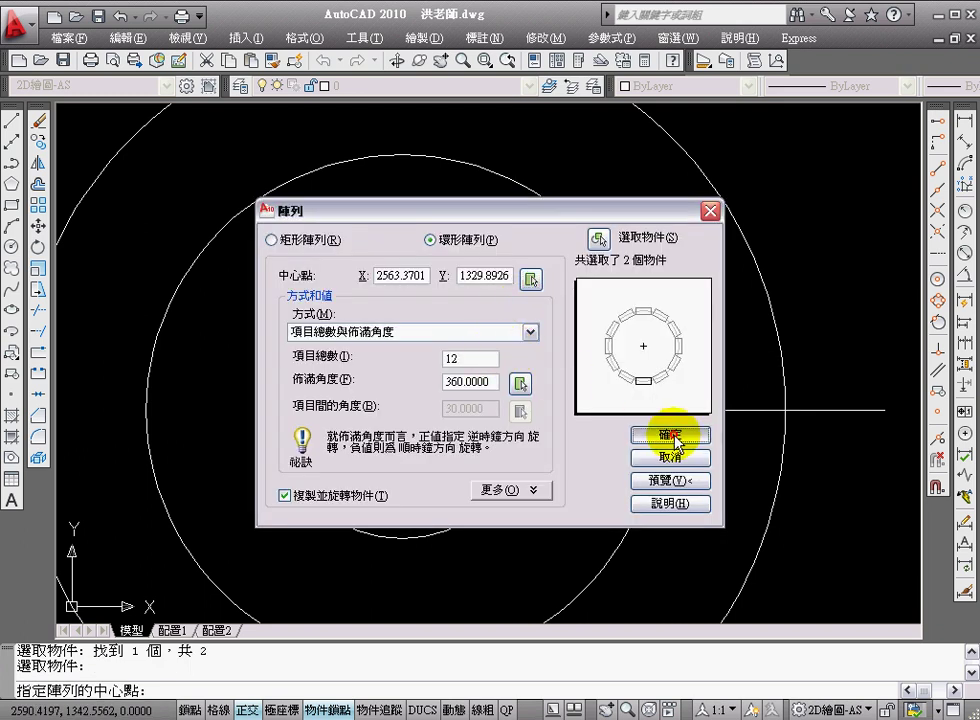
left_click(672, 436)
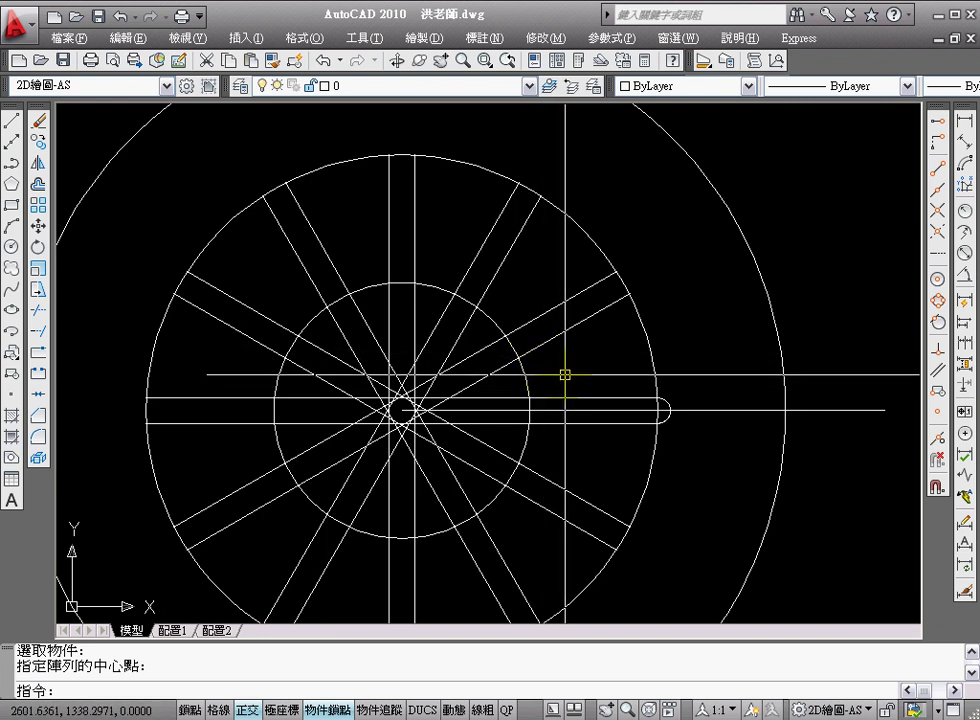
- Draw a circle tangent to three objects near the slot
left_click(432, 38)
mouse_move(458, 298)
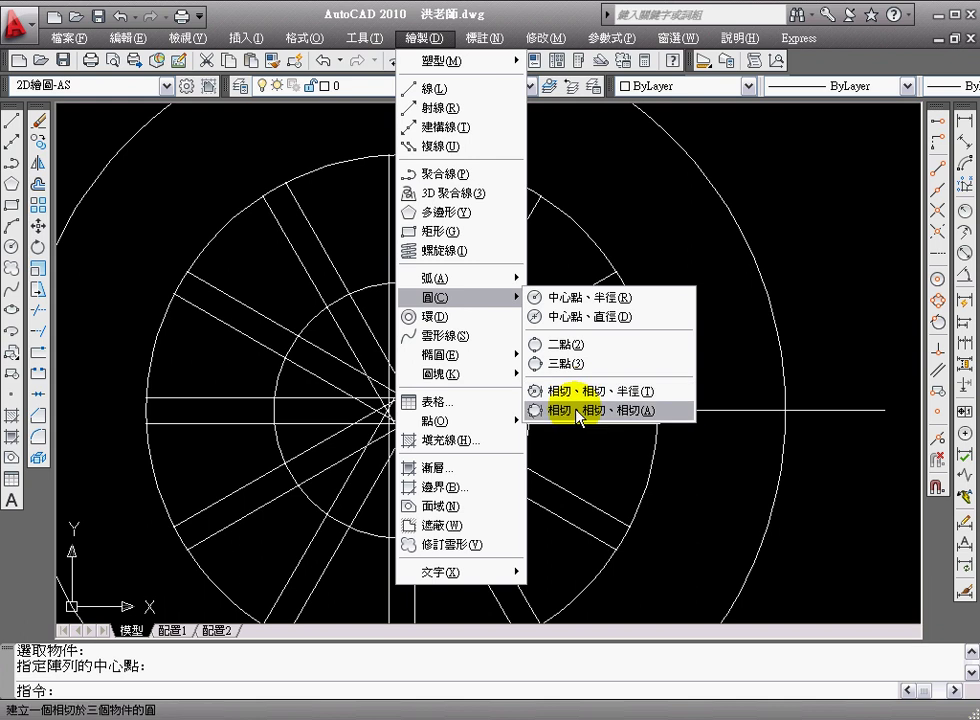
left_click(573, 410)
left_click(553, 345)
left_click(558, 398)
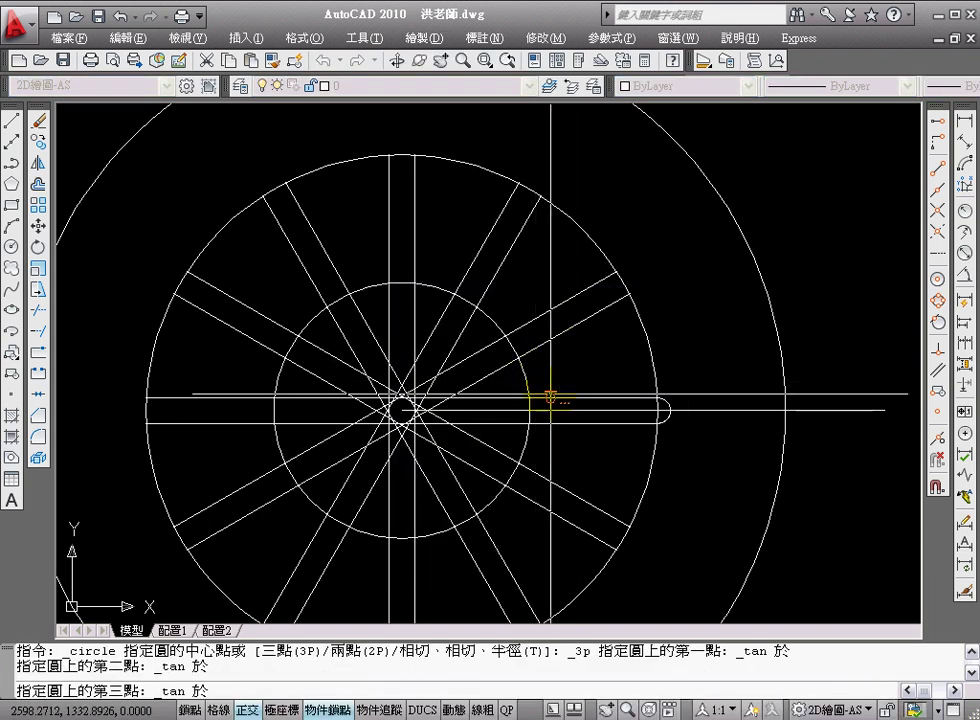
left_click(600, 370)
- Erase the unwanted array spokes, including the left spokes and the horizontal line
type("e")
key("Return")
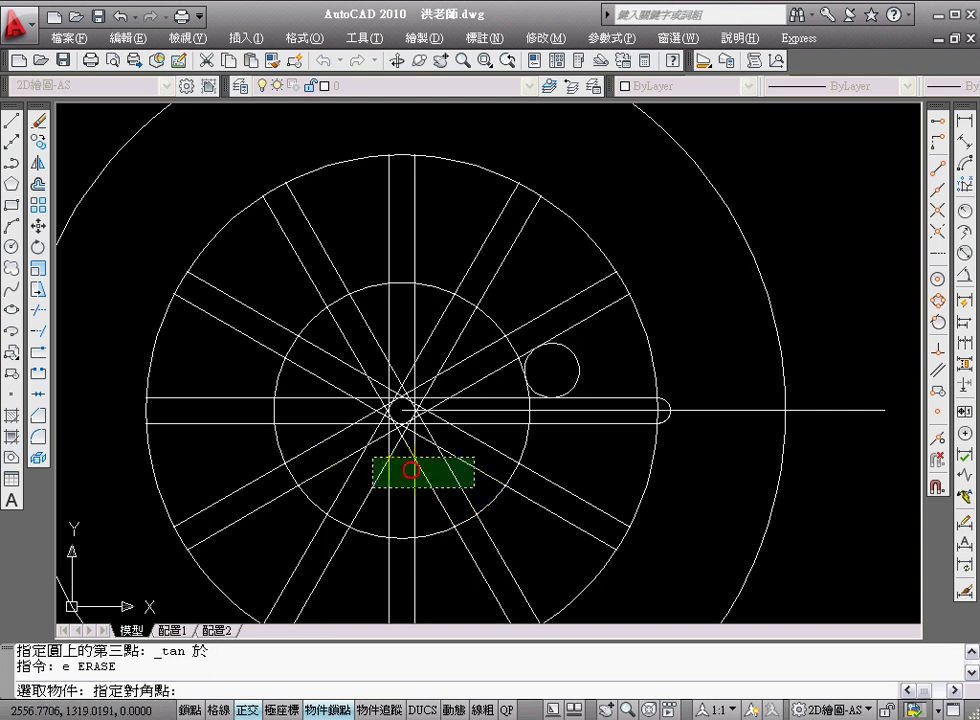
left_click(338, 488)
key("Return")
key("Return")
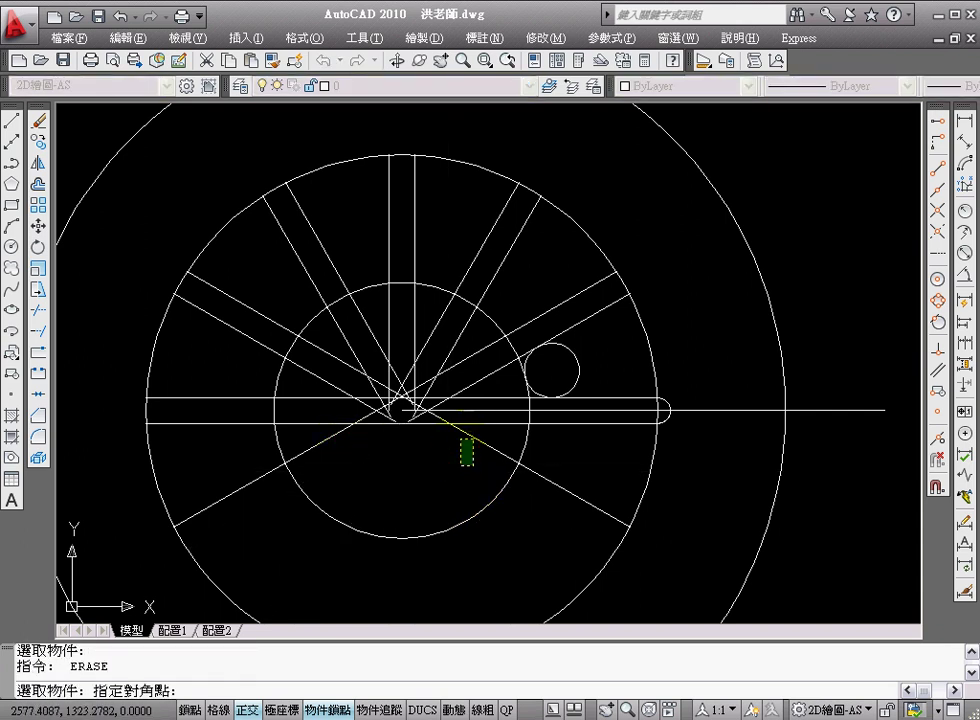
left_click(461, 437)
key("Return")
key("Return")
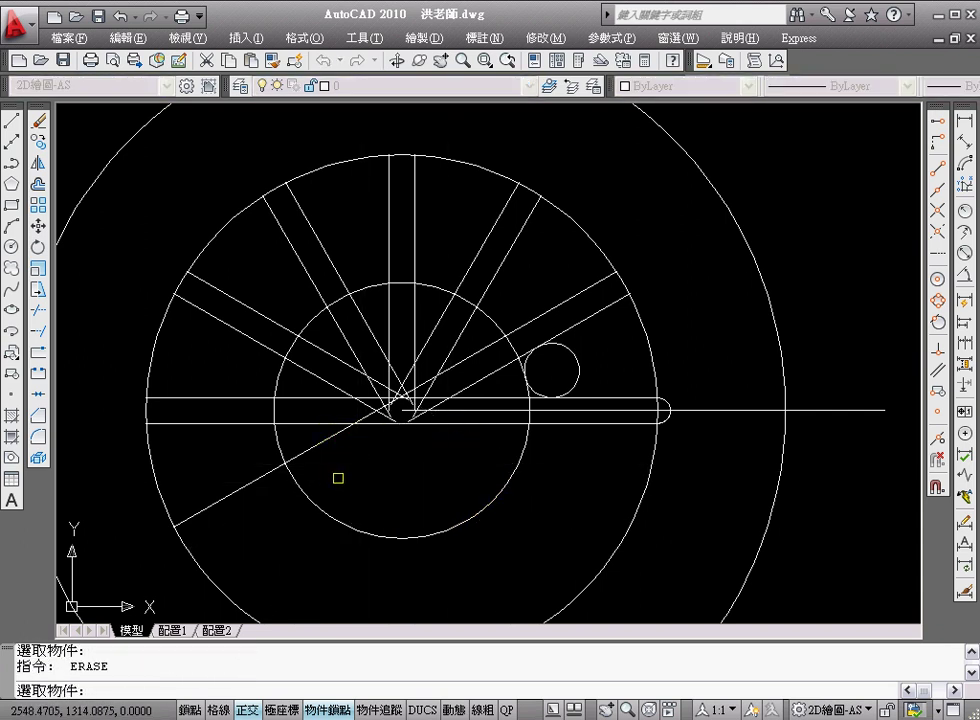
left_click(317, 463)
key("Return")
key("Return")
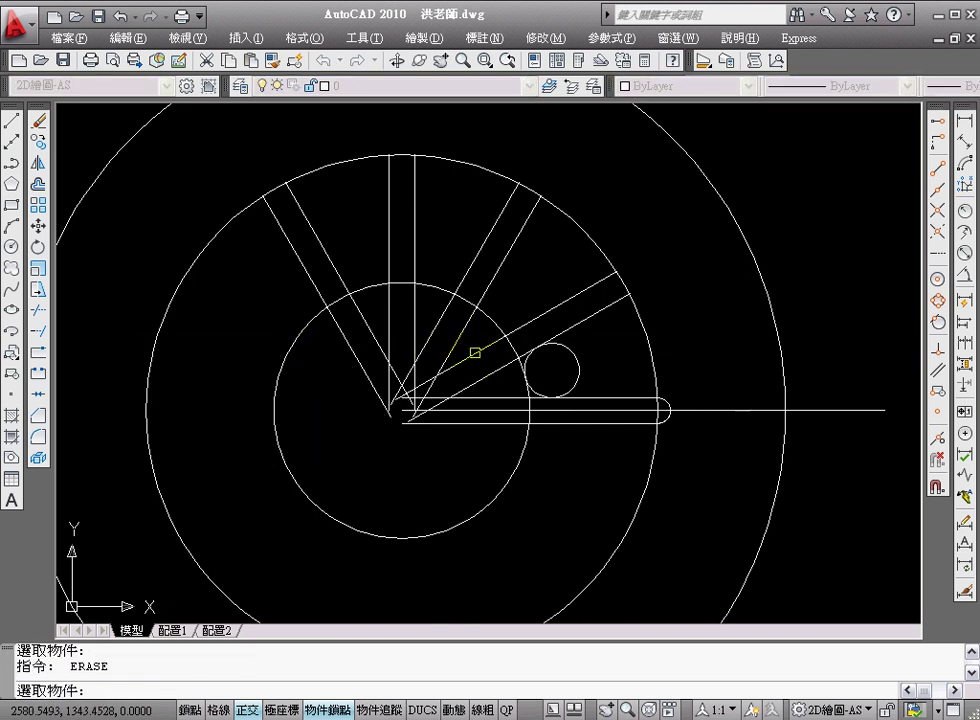
left_click(358, 349)
key("Return")
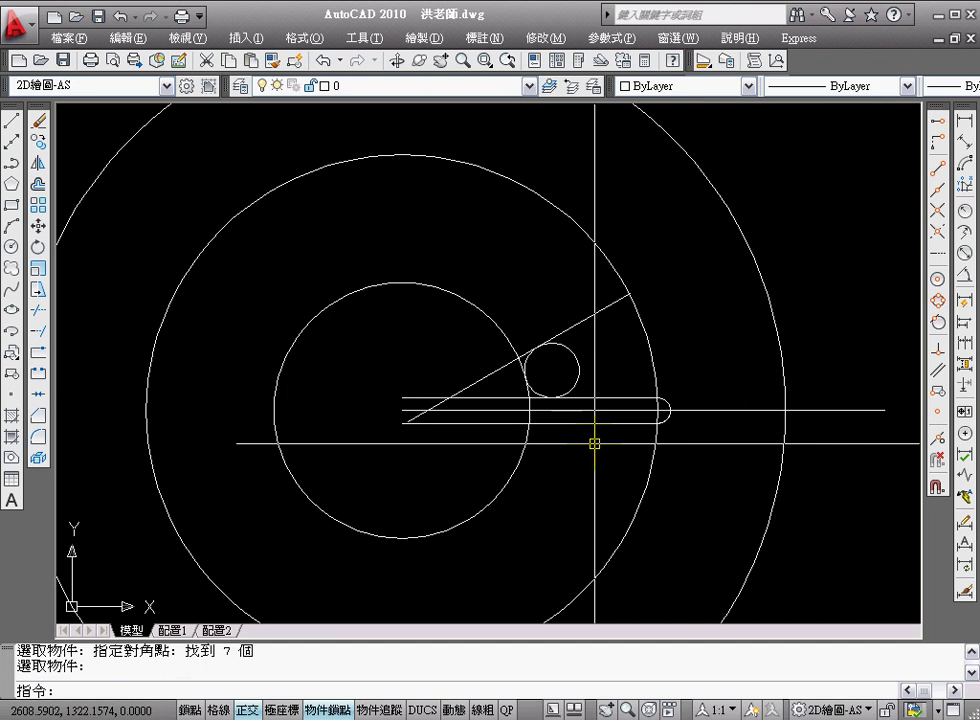
- Delete the lower short horizontal line
type("e")
key("Return")
left_click(562, 421)
key("Return")
- Trim the angled line and the small circle's outer part into one rounded lobe
type("tr")
key("Return")
left_click(580, 367)
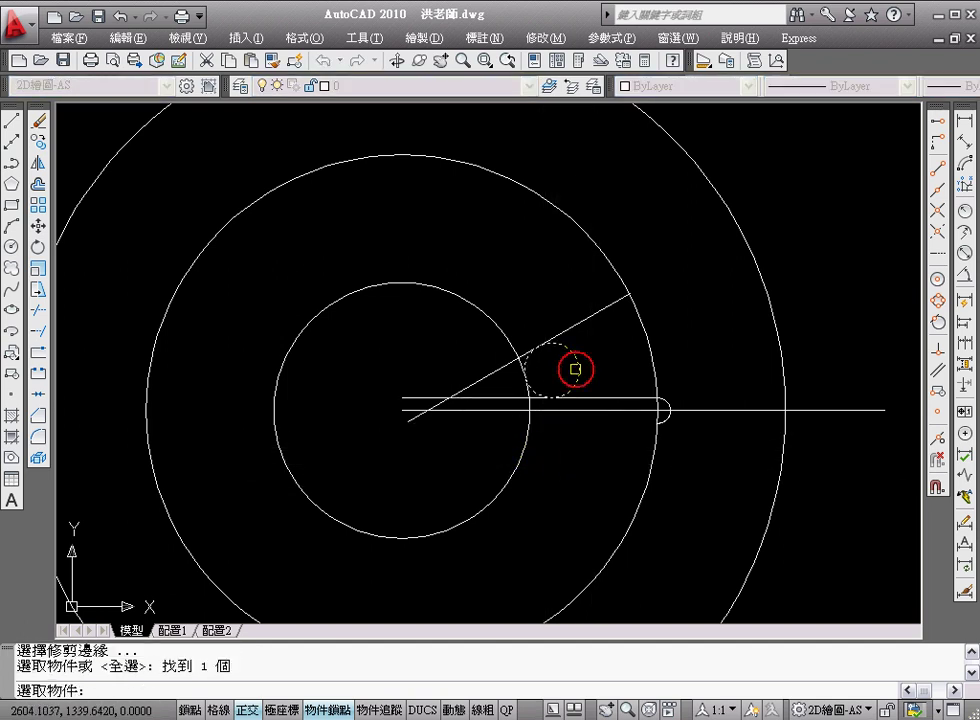
key("Return")
left_click(455, 394)
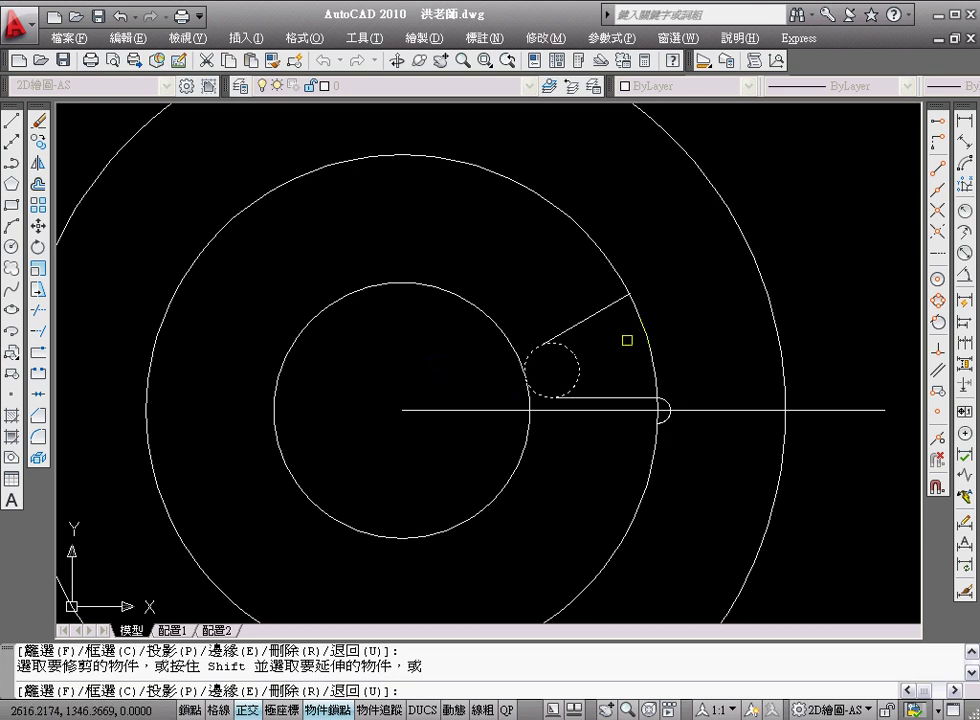
key("Return")
key("Return")
left_click(590, 312)
key("Return")
left_click(575, 352)
key("Return")
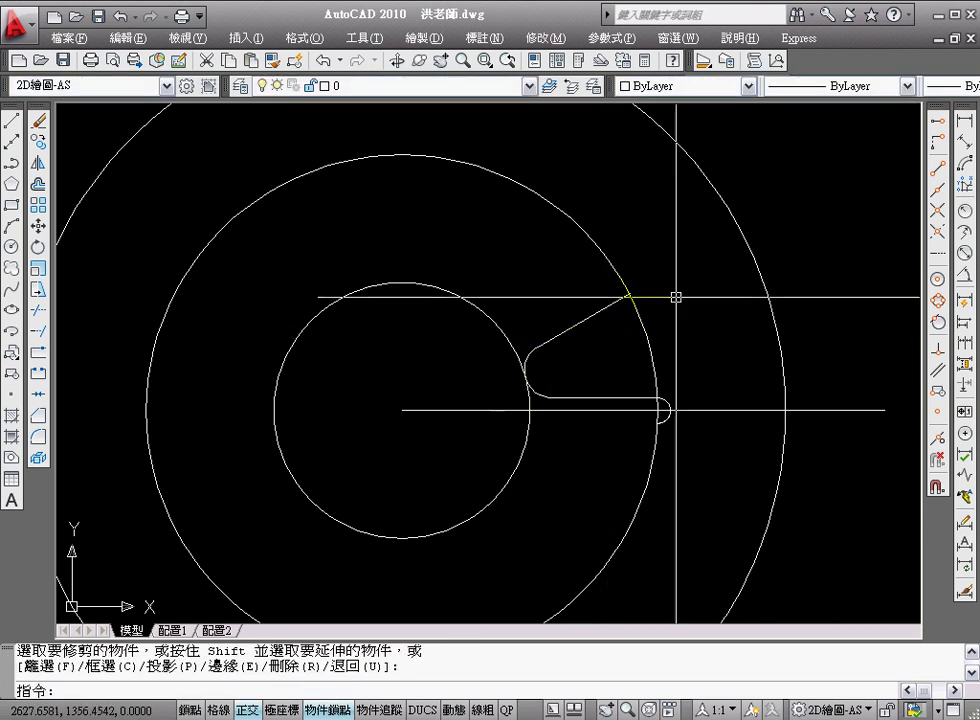
type("ar")
- Polar-array the lobe outline 12 times over 360° about the wheel centre
key("Return")
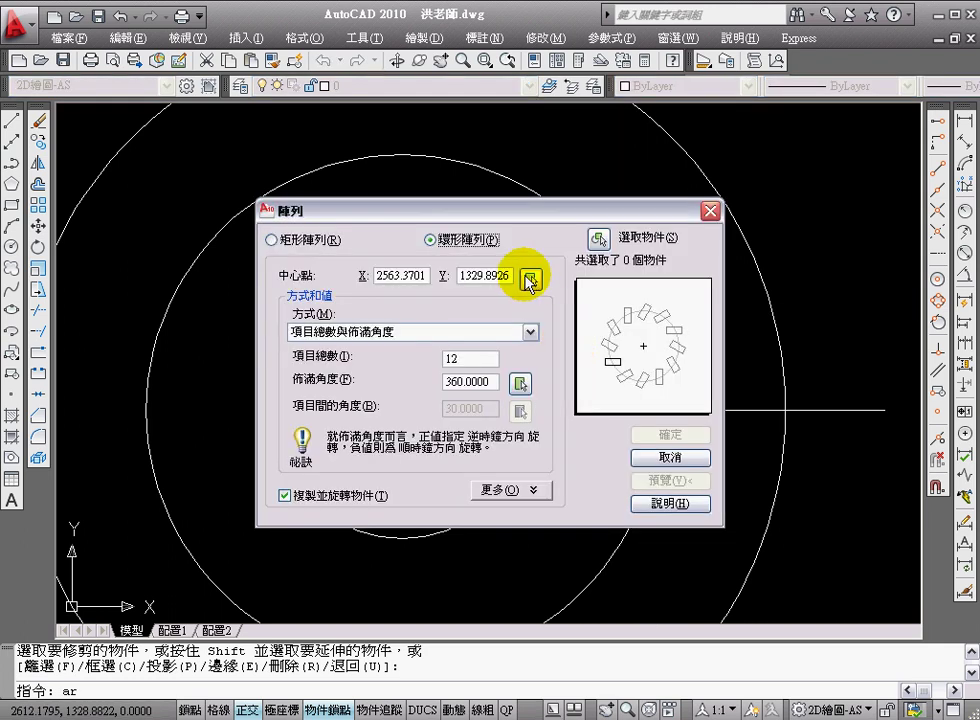
left_click(597, 238)
left_click(475, 246)
left_click(660, 380)
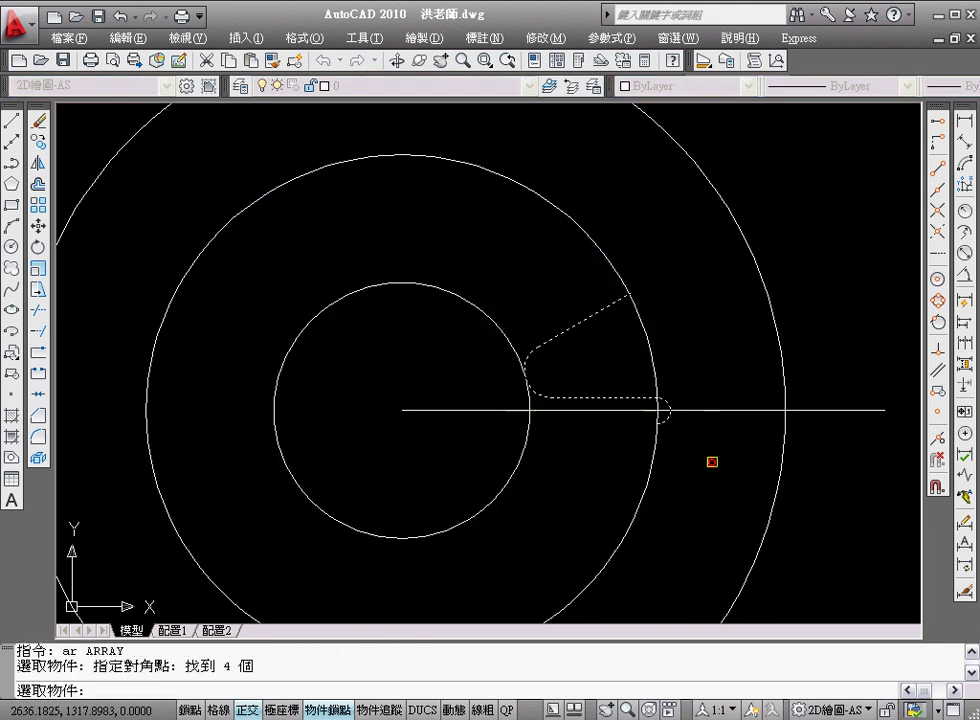
key("Return")
left_click(527, 279)
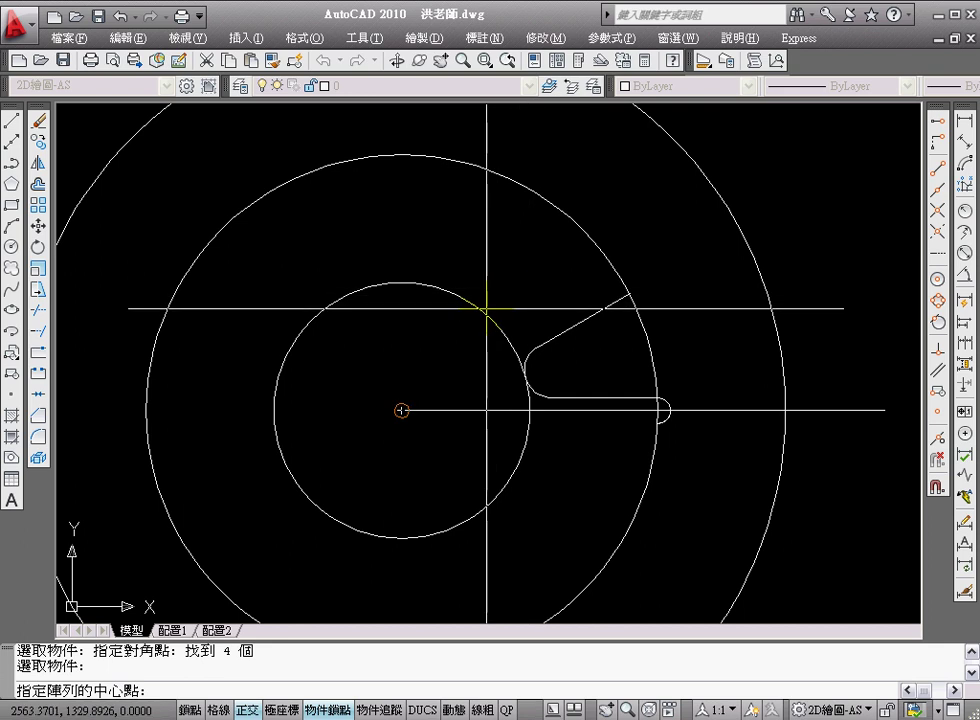
left_click(401, 409)
left_click(671, 436)
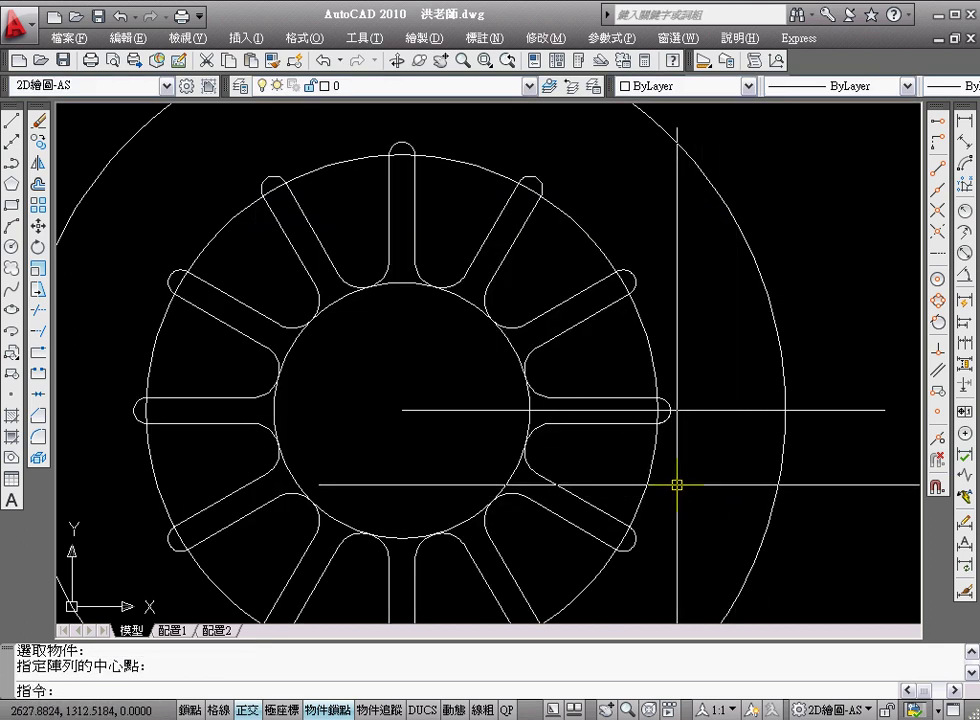
- Erase the 120-diameter middle circle and recentre the wheel in view
scroll(681, 490, "down", 2)
type("e")
key("Return")
left_click(656, 385)
key("Return")
middle_click_drag(707, 453, 637, 425)
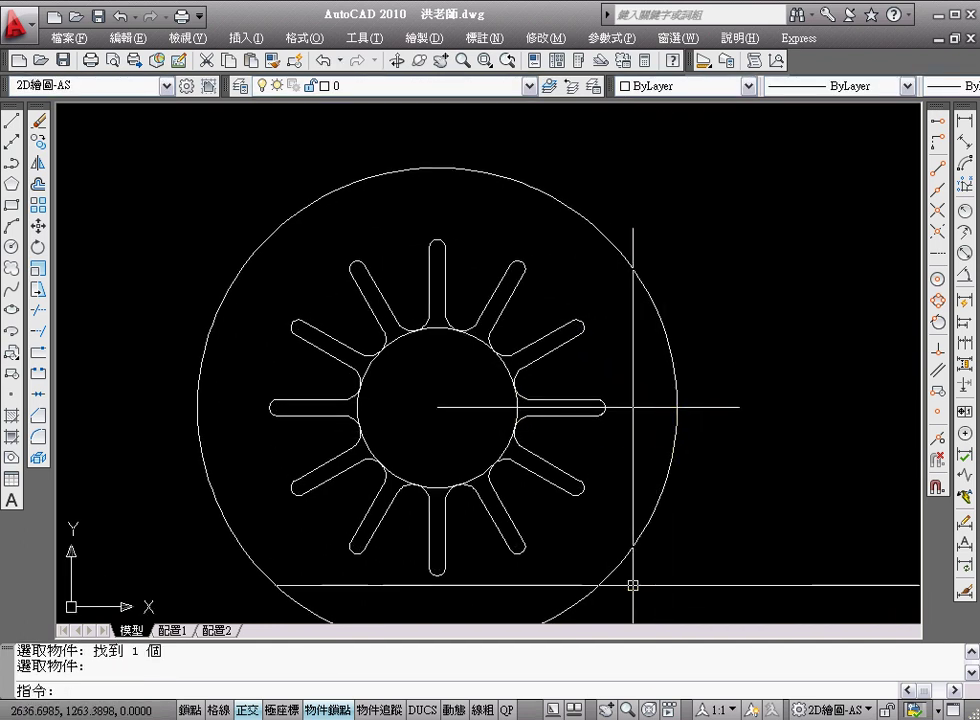
left_click(518, 698)
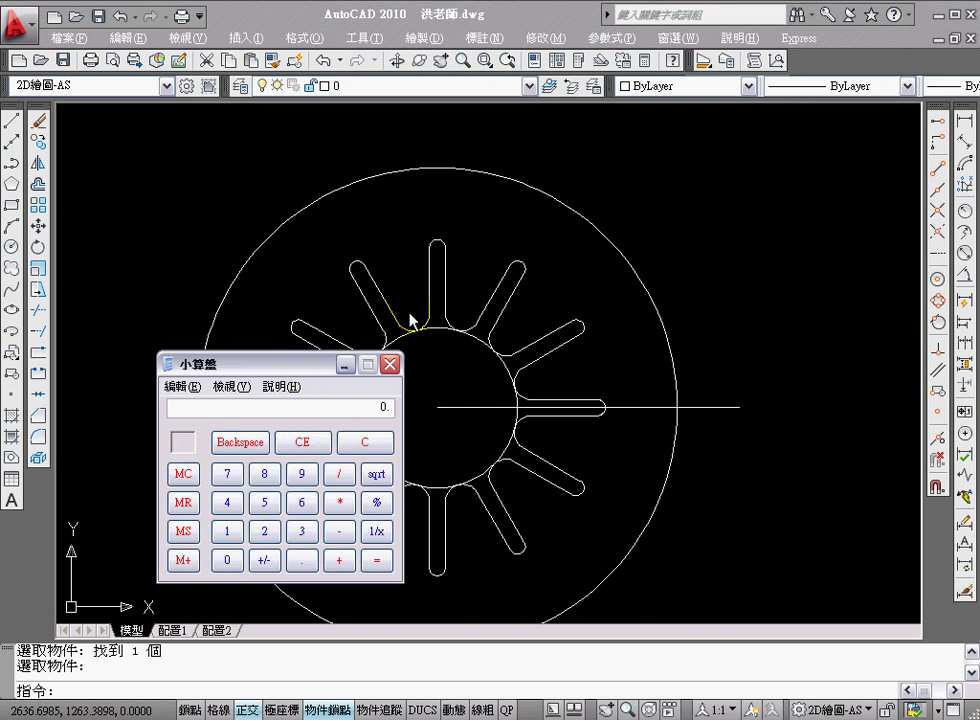
- Compute 360 ÷ 48 = 7.5 in the Windows calculator, then close it
left_click_drag(260, 363, 362, 308)
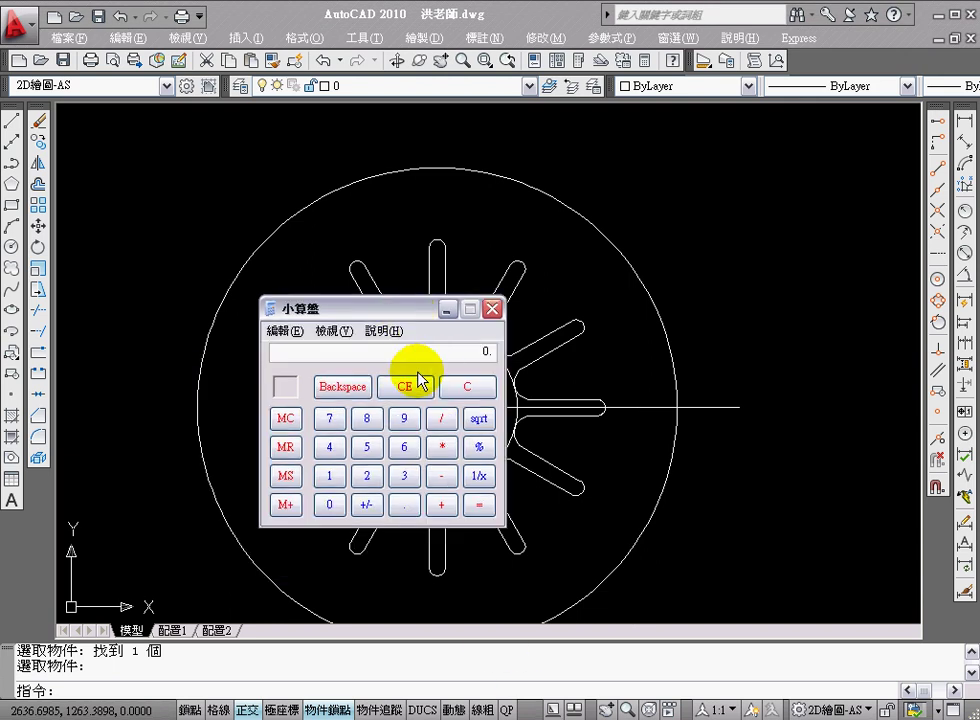
left_click(406, 450)
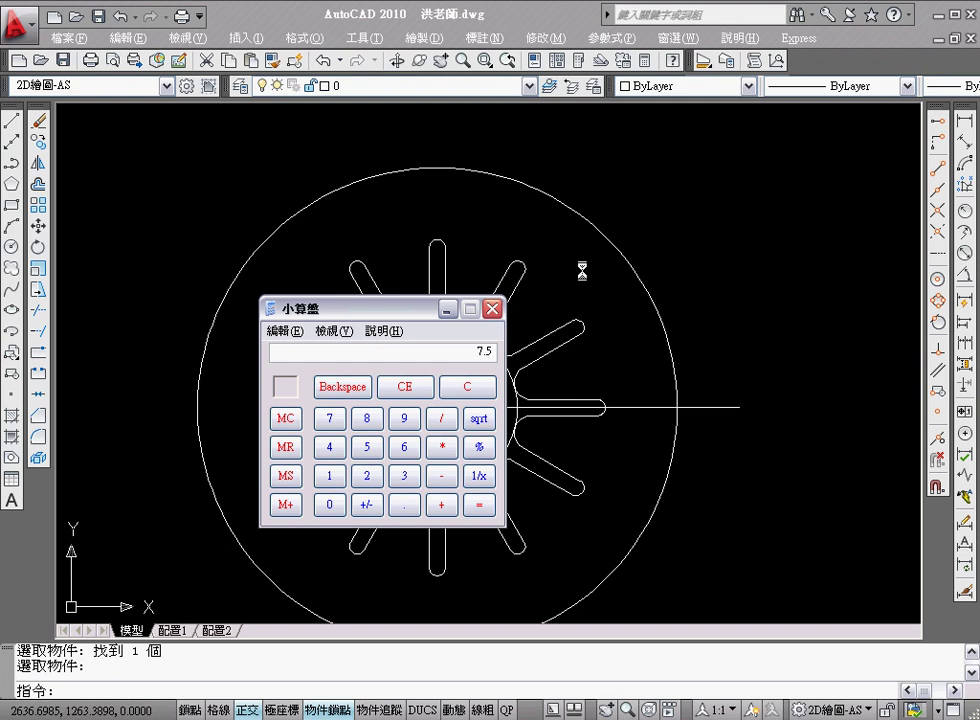
left_click(634, 407)
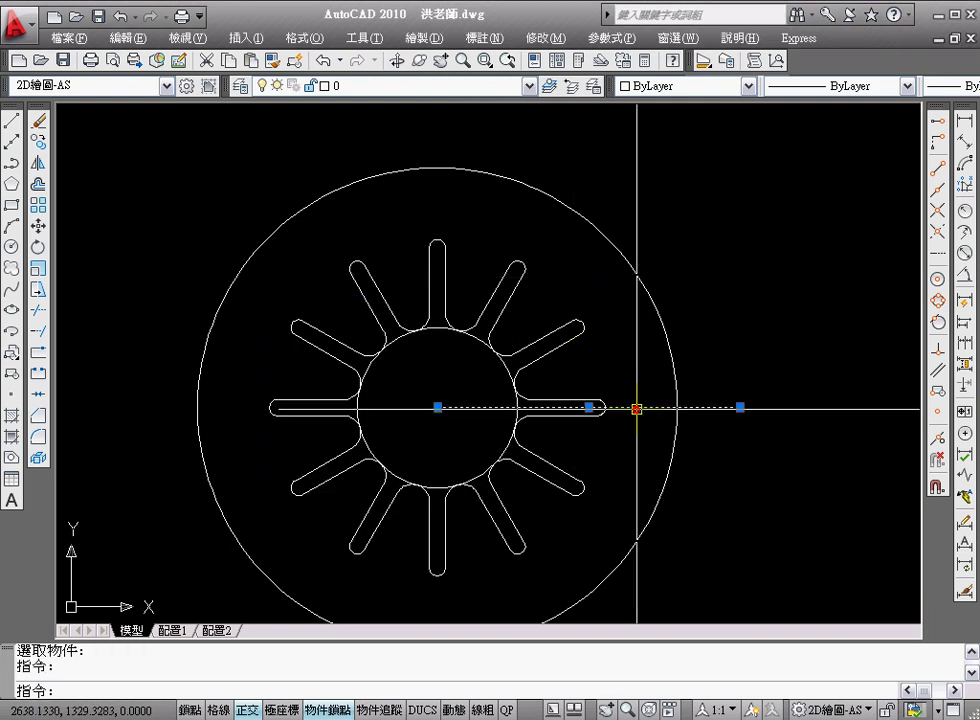
- Rotate a copy of the horizontal centre line about the wheel centre, keeping the original
left_click(437, 407)
right_click(438, 408)
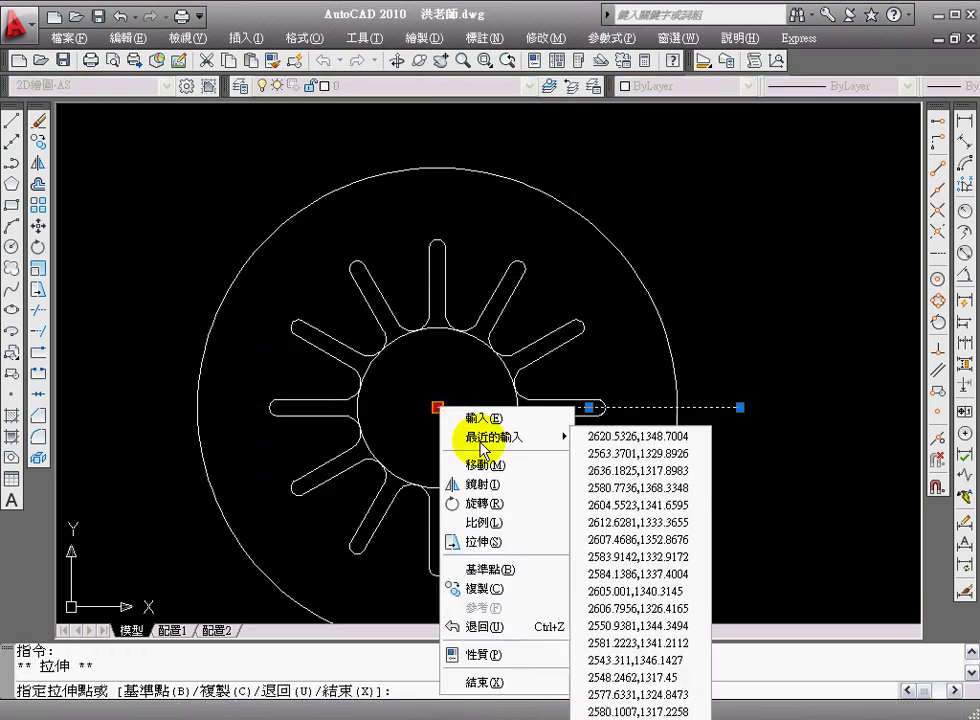
left_click(516, 504)
type("c")
key("Return")
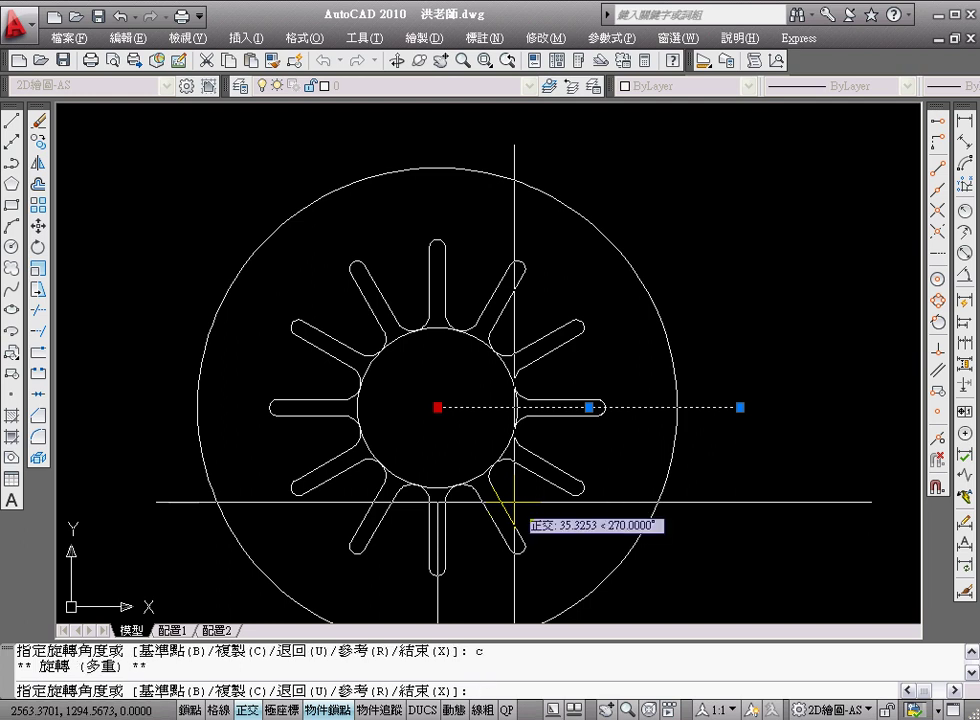
key("Escape")
key("Escape")
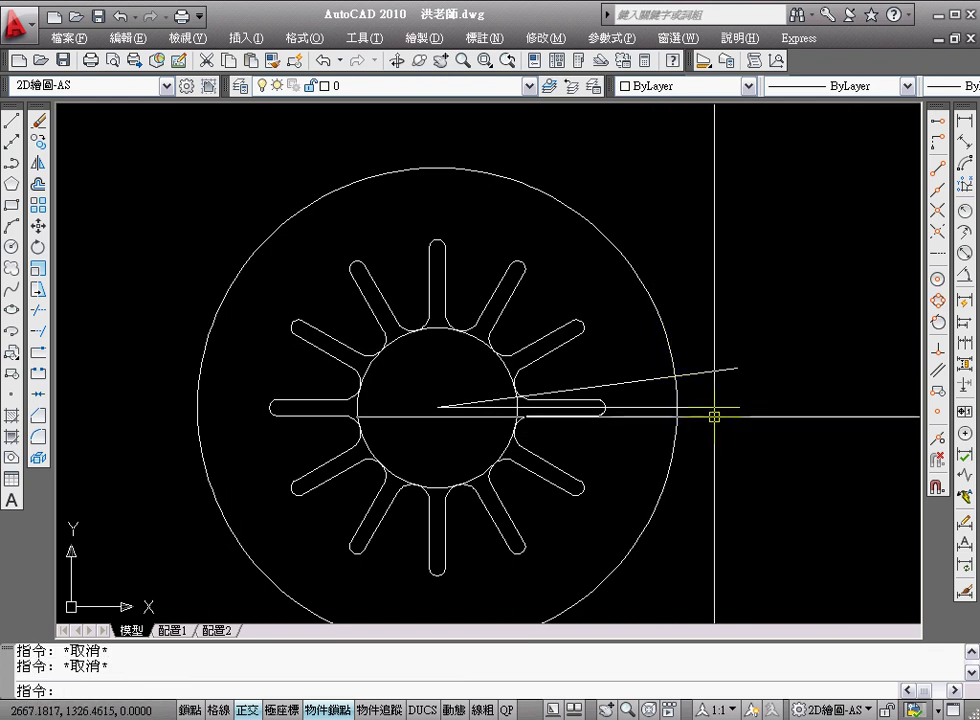
- Start a circle centred where the slanted line meets the outer circle
type("c")
key("Return")
left_click(675, 377)
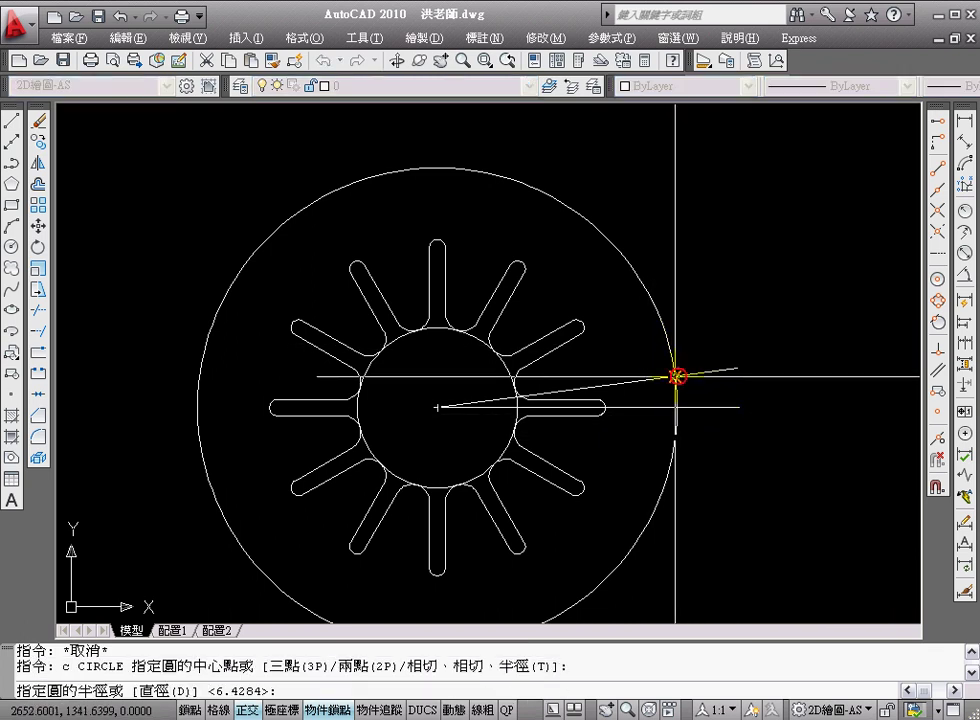
- Draw a small circle tangent to the horizontal line, then mirror it, keeping the original
left_click(937, 321)
left_click(710, 410)
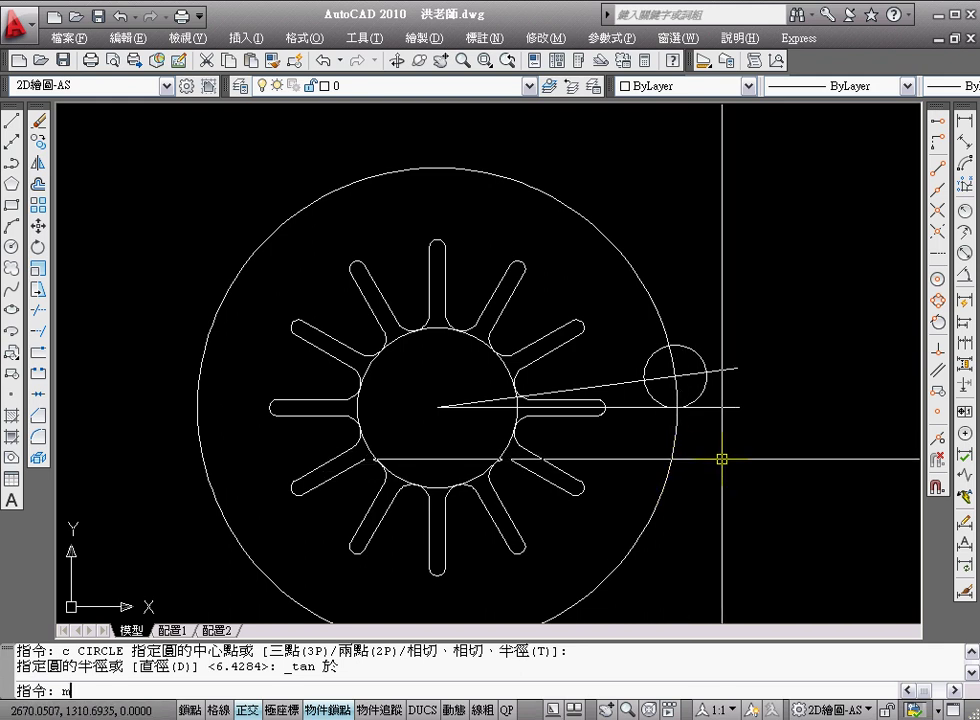
type("i")
key("Return")
left_click(705, 388)
key("Return")
left_click(740, 407)
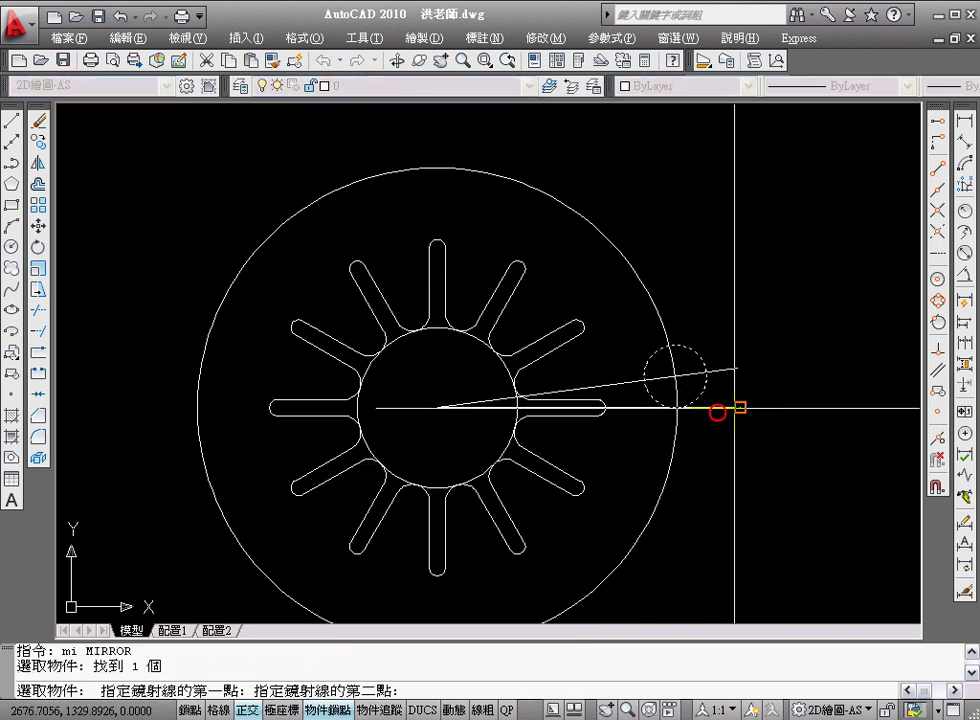
left_click(414, 422)
key("Return")
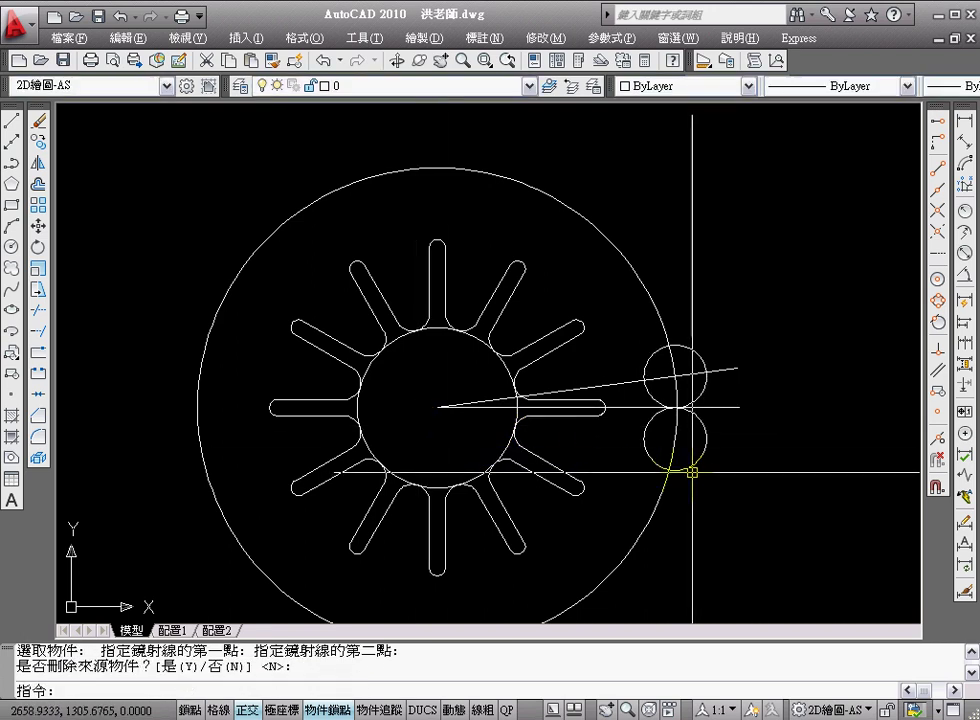
- Add a tangent-tangent-radius circle touching both small circles at the default radius
type("c")
key("Return")
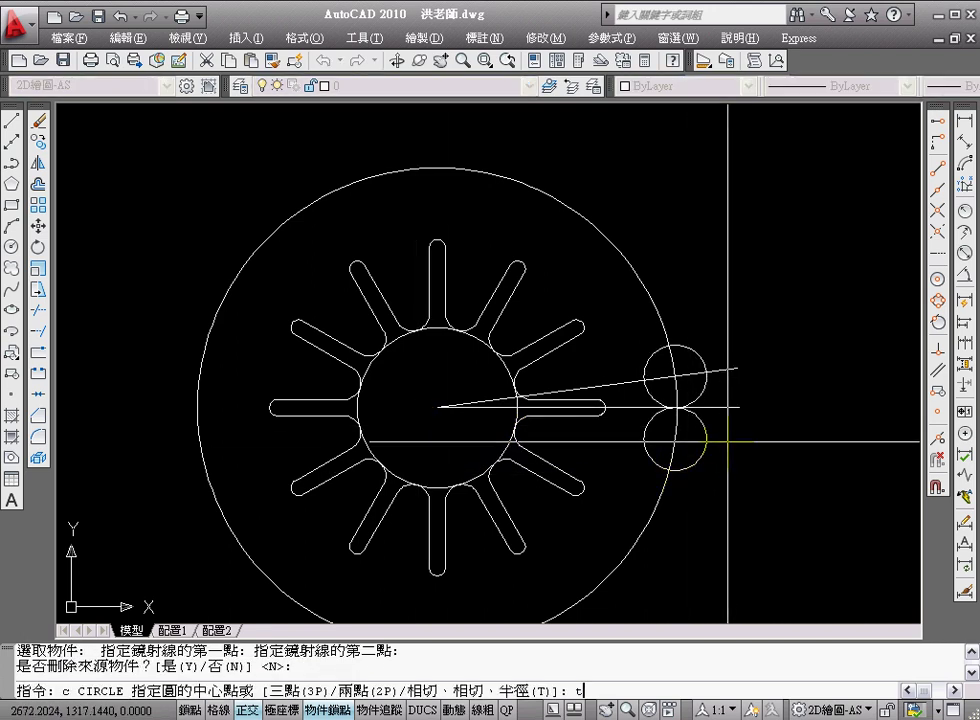
key("Return")
left_click(705, 420)
left_click(708, 388)
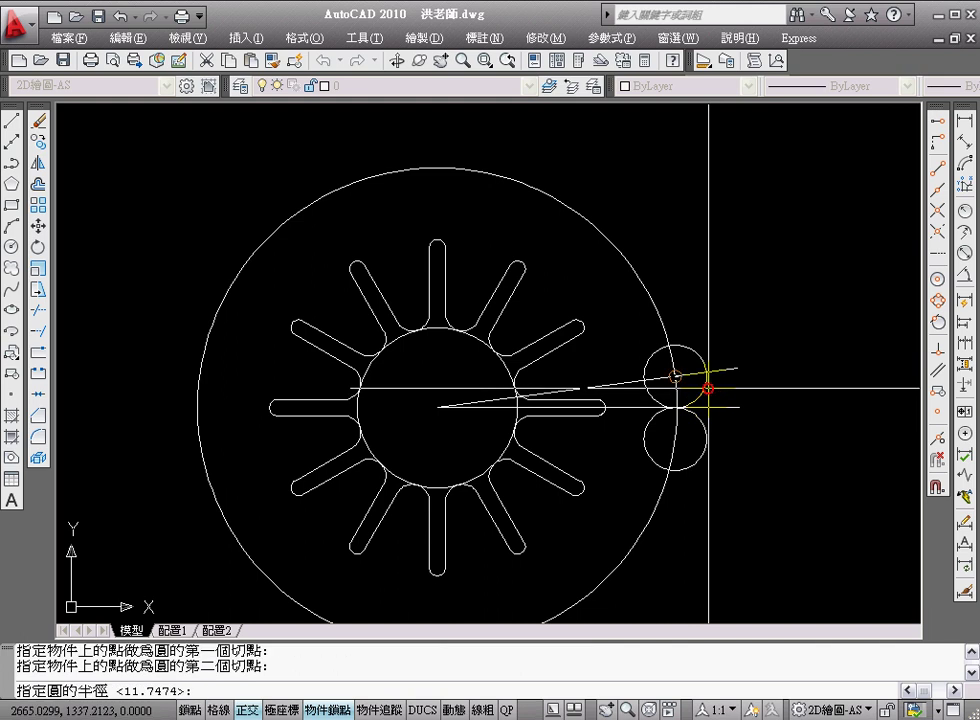
key("Return")
- Erase both construction lines and the big outer circle
type("e")
key("Return")
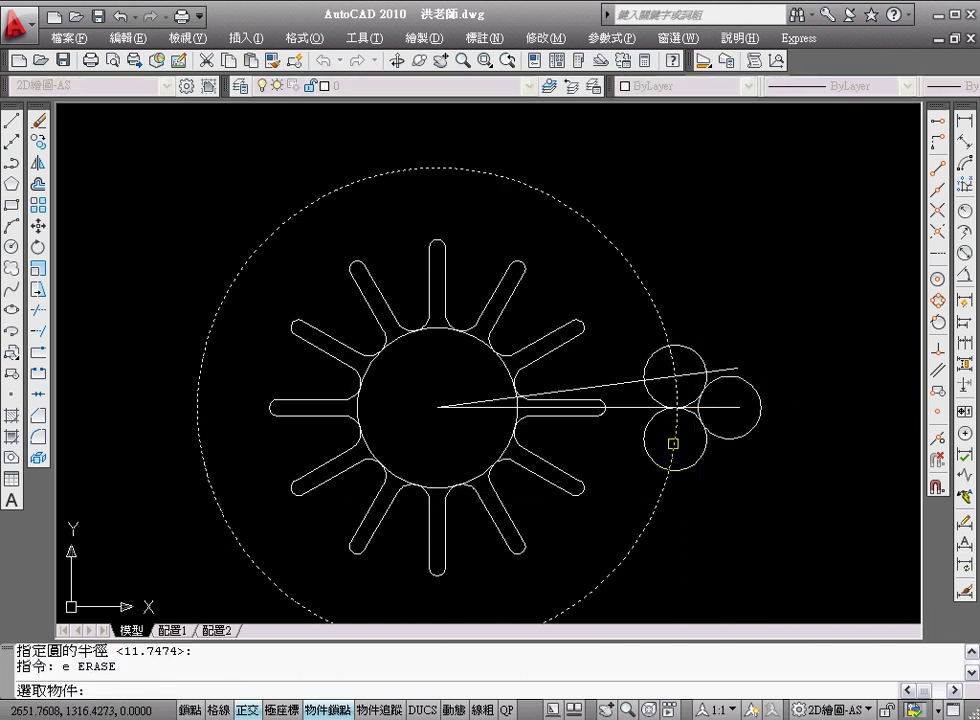
left_click(625, 383)
key("Return")
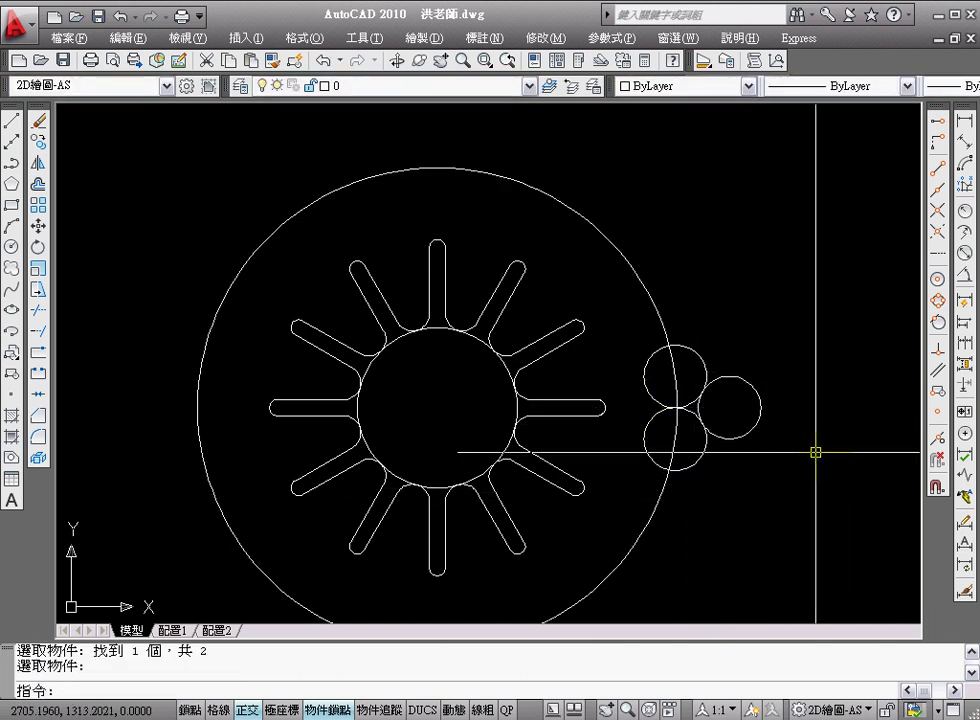
type("e")
key("Return")
left_click(670, 325)
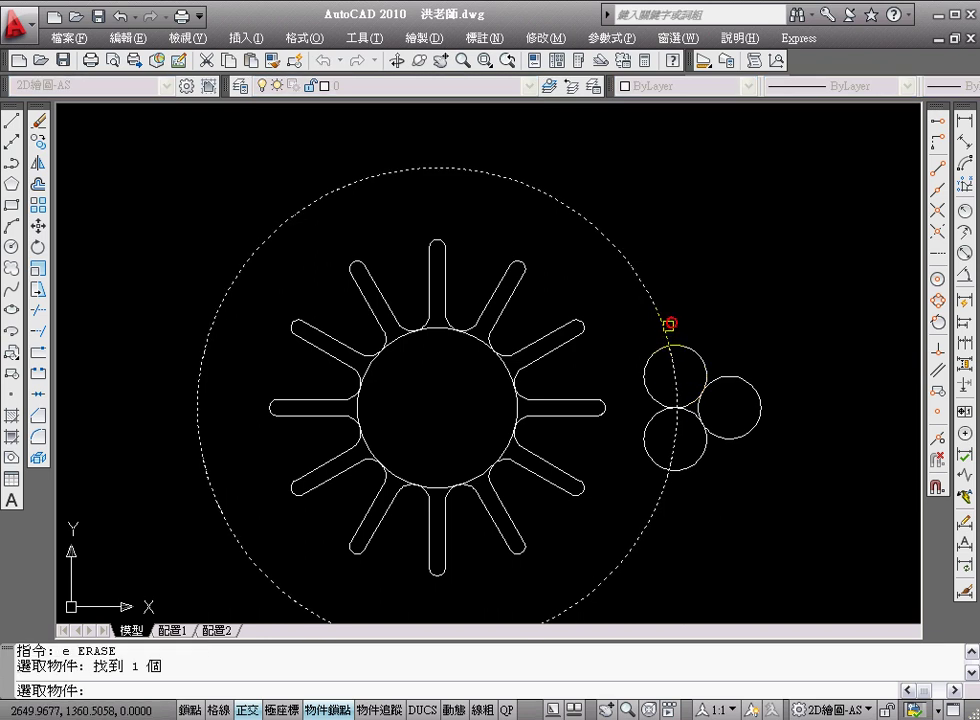
key("Return")
- Draw a circle centred on the third circle's right quadrant at the default radius
type("c")
key("Return")
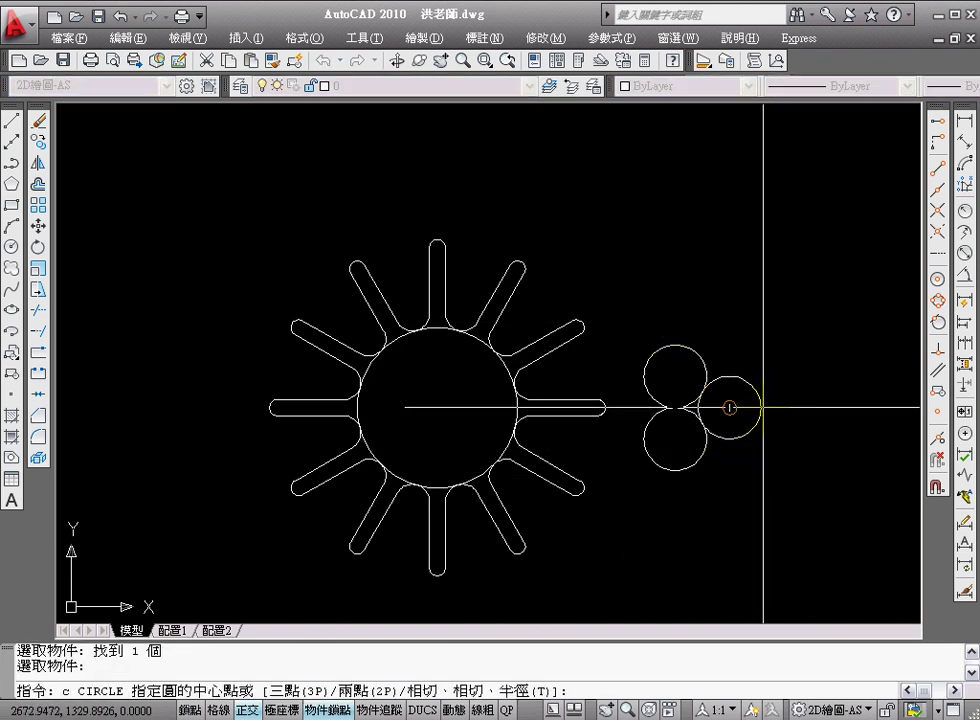
left_click(938, 300)
left_click(761, 407)
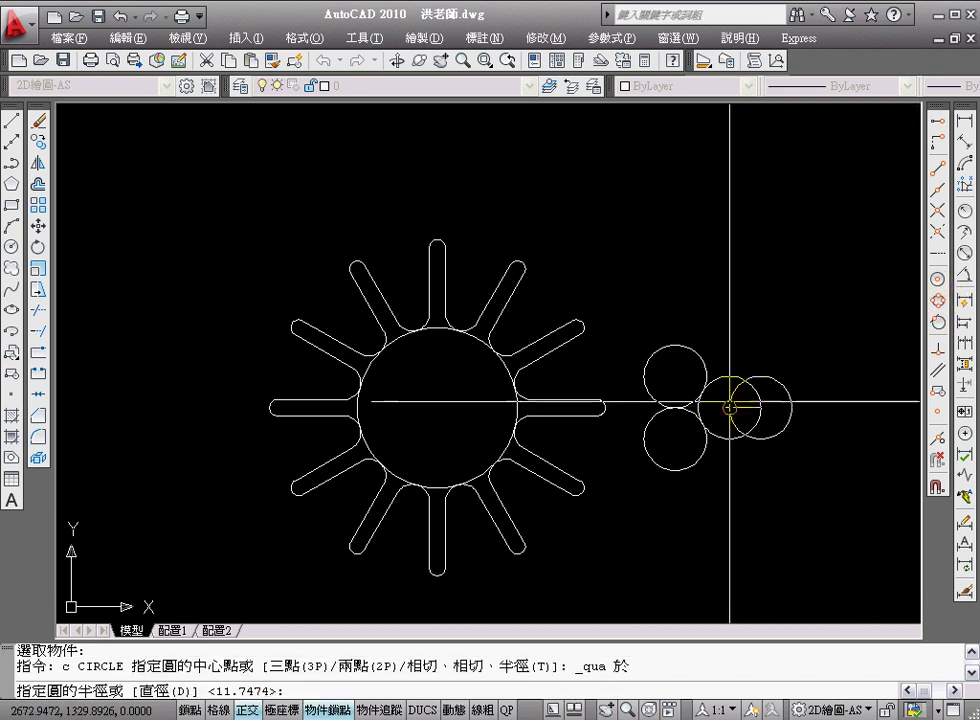
key("Return")
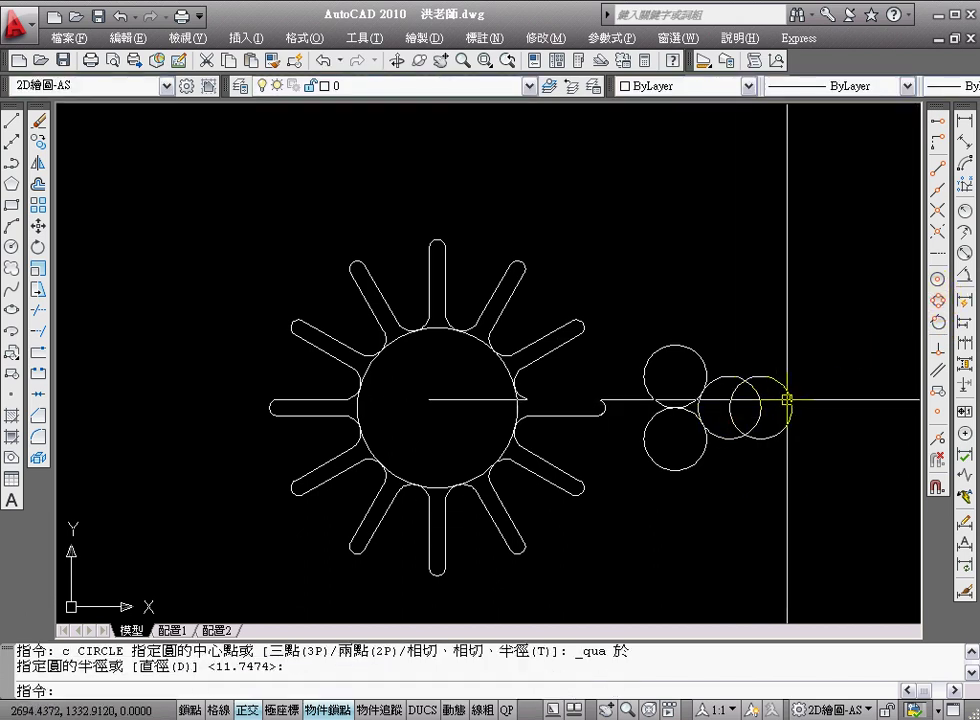
- Draw a 2-point circle between quadrant points against the middle circle's right side
left_click(430, 38)
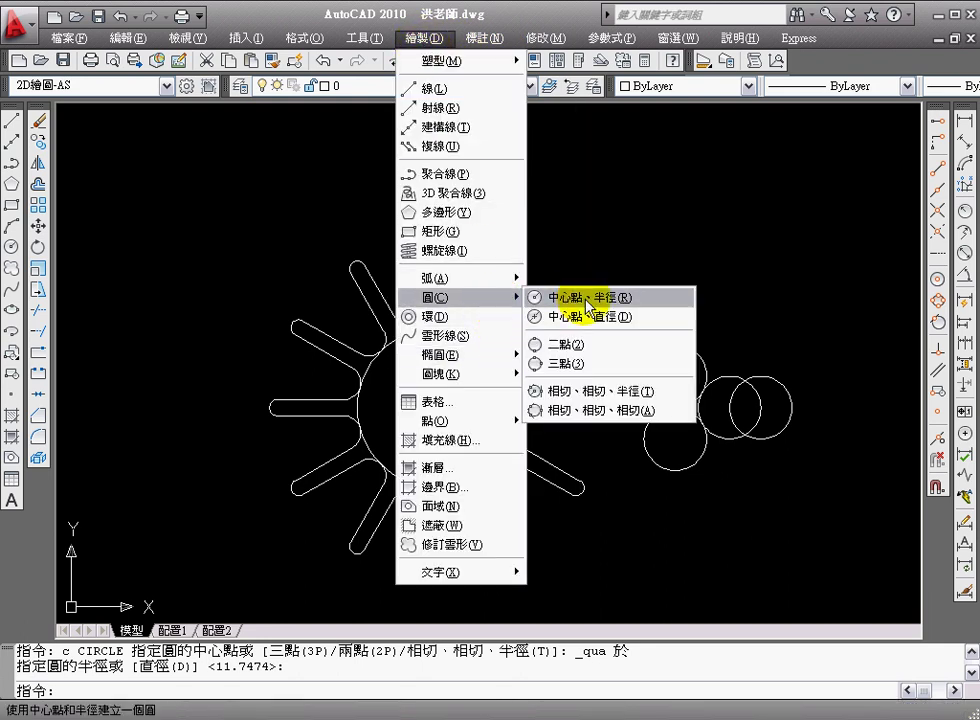
left_click(575, 345)
left_click(938, 302)
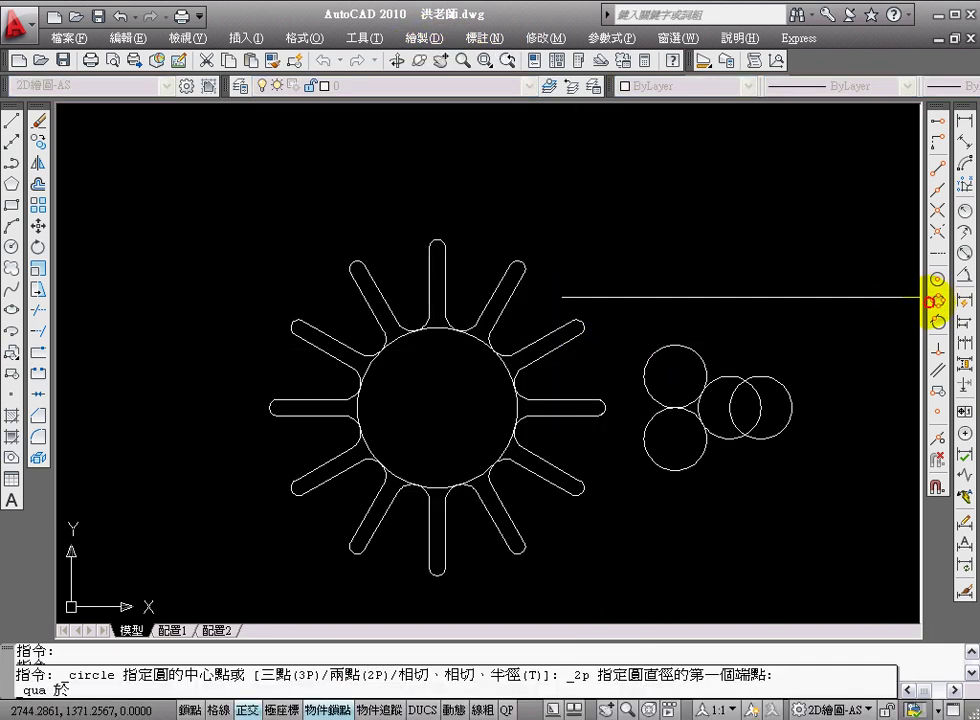
left_click(761, 406)
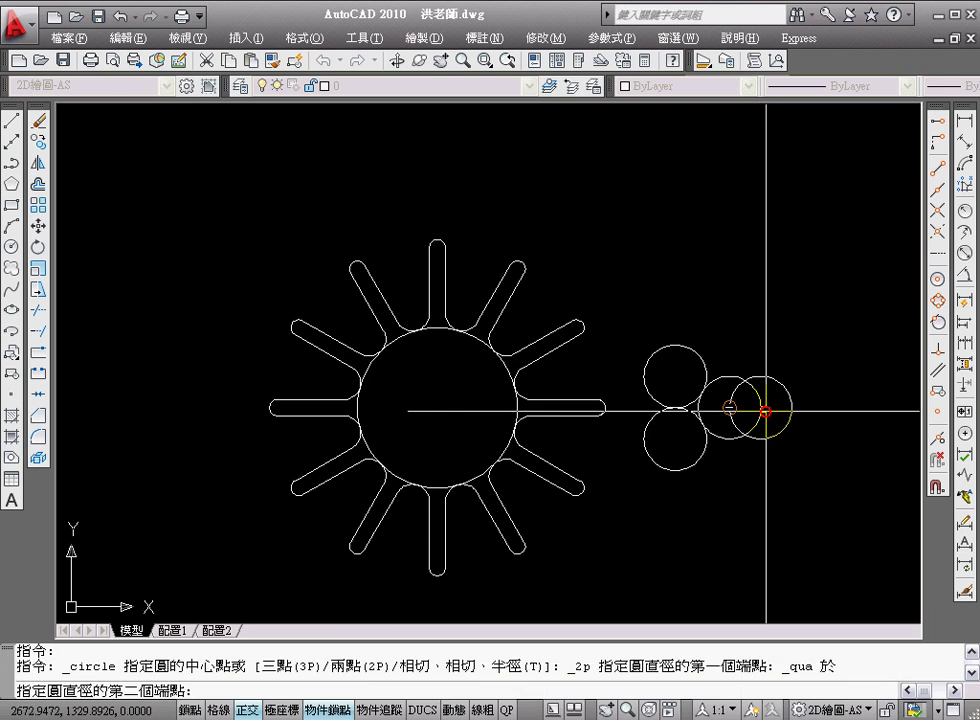
left_click(938, 300)
left_click(793, 406)
- Erase the old overlapping circle
type("e")
key("Return")
left_click(775, 378)
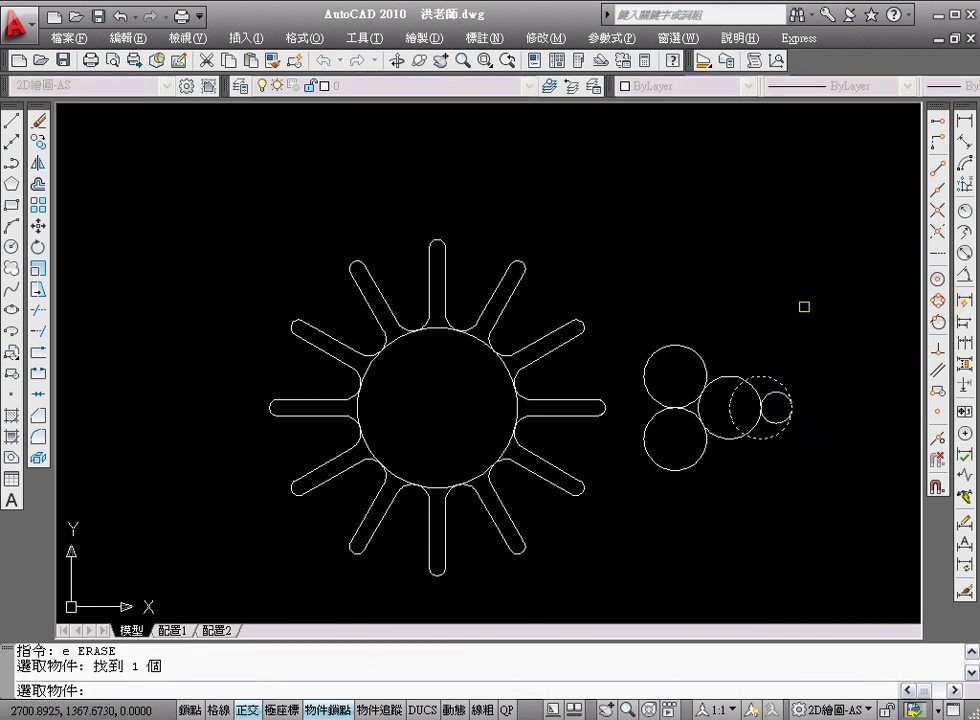
key("Return")
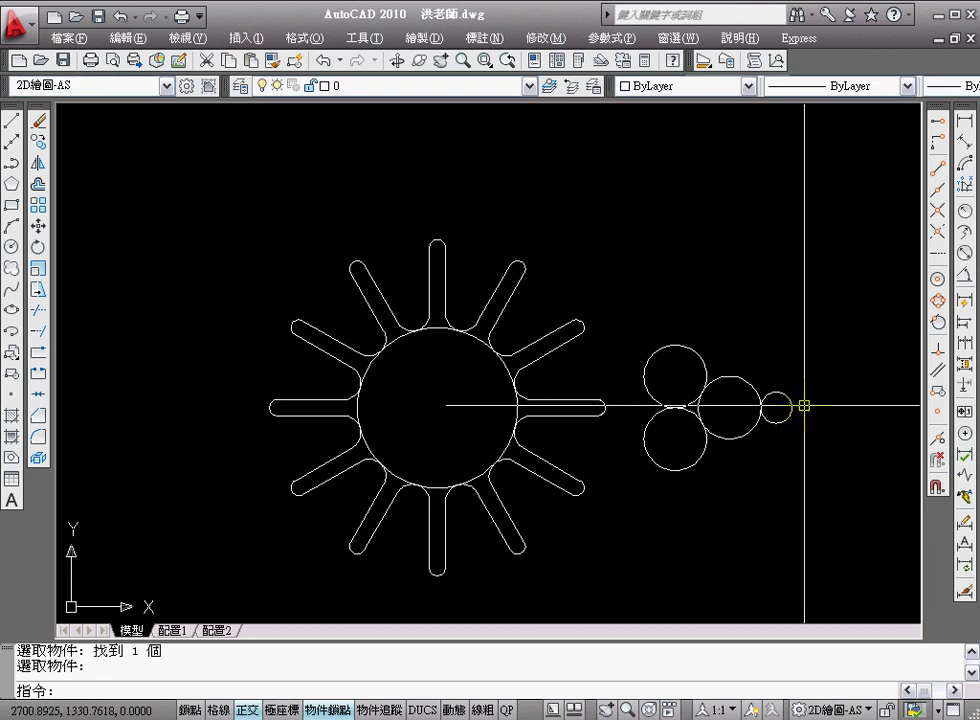
type("z")
key("Return")
- Zoom to the cluster and draw a radius-35 TTR circle tangent to both left circles
left_click(604, 323)
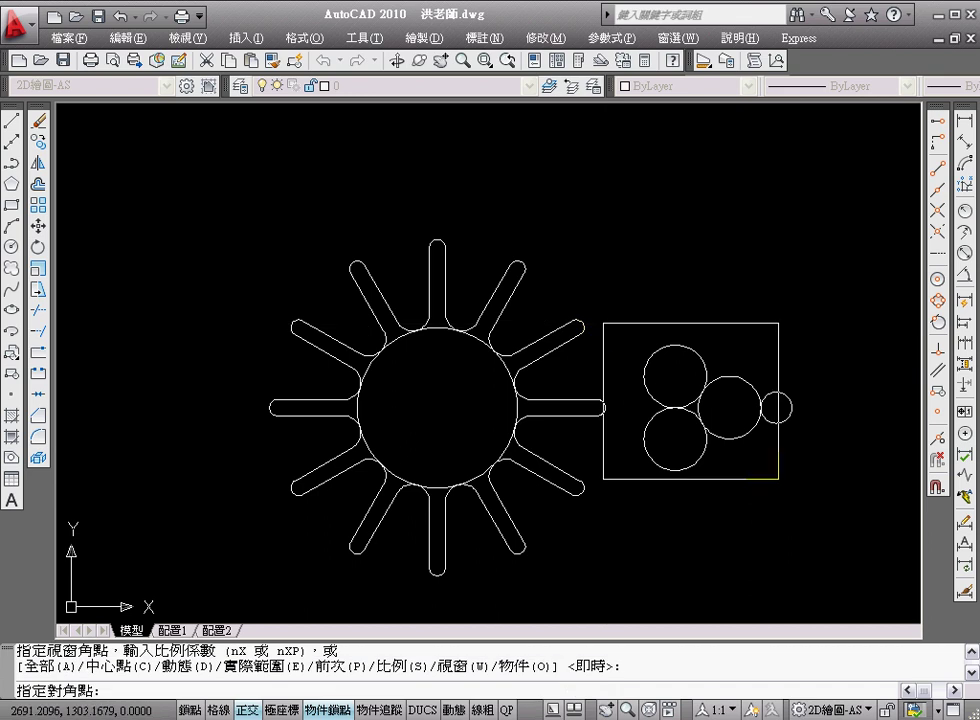
left_click(795, 495)
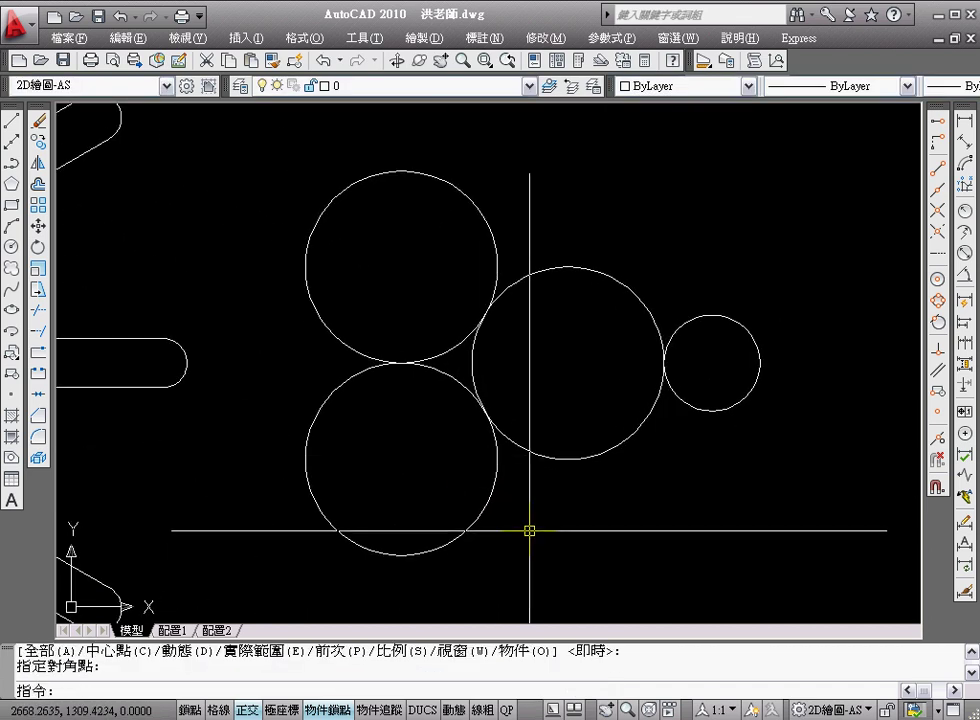
type("c")
key("Return")
type("t")
key("Return")
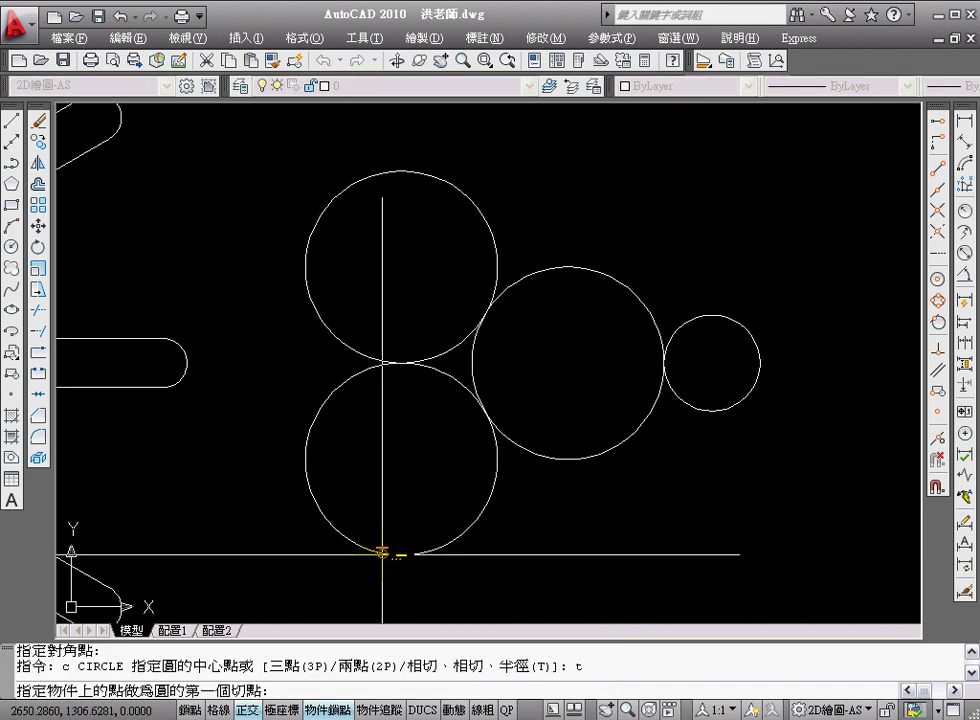
left_click(380, 551)
left_click(386, 169)
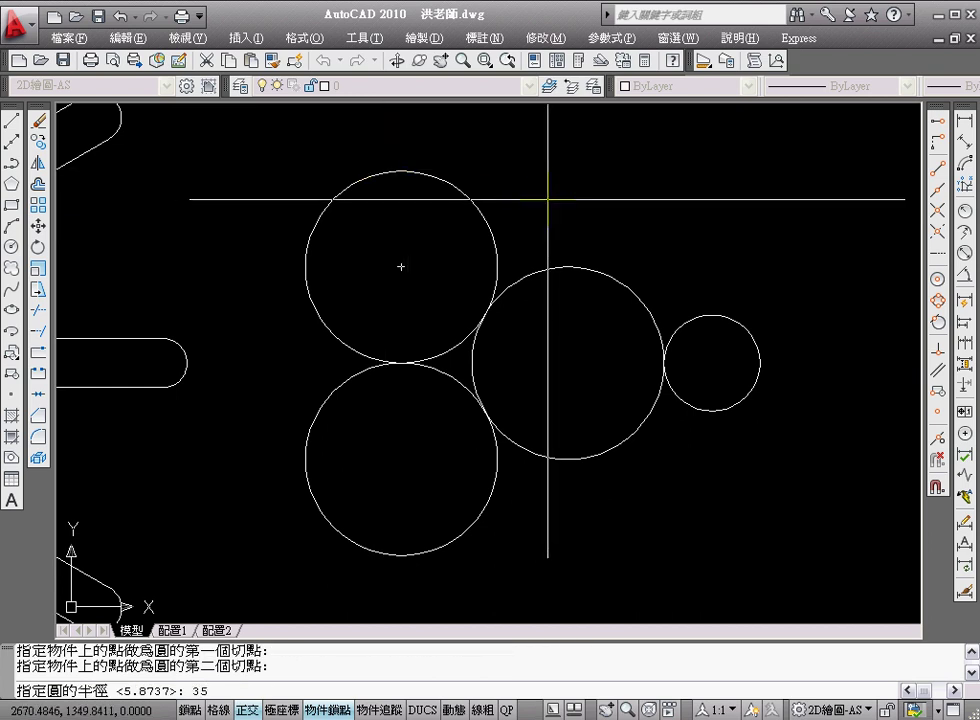
key("Return")
- Set the fillet radius to 5
type("f")
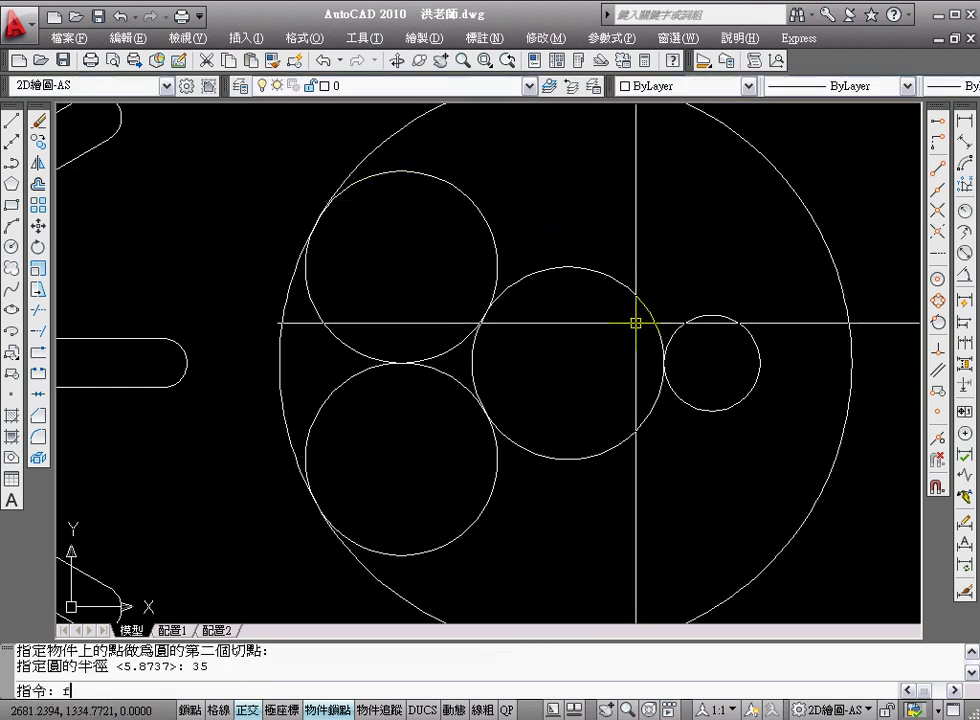
key("Return")
type("r")
key("Return")
type("5")
key("Return")
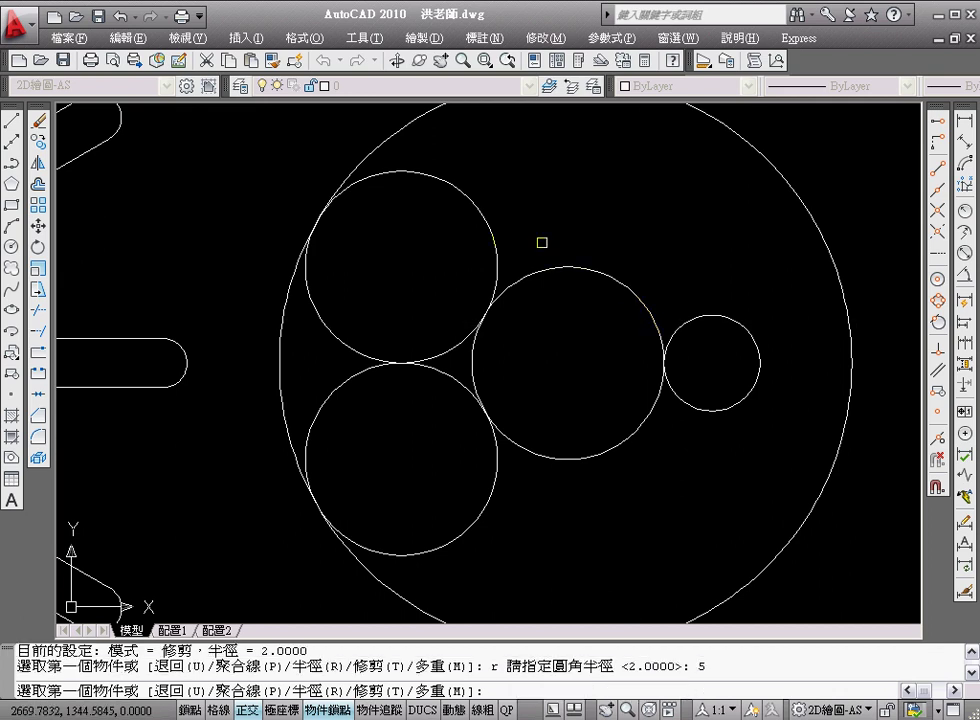
- Fillet the upper-left and lower circles to the middle circle with radius 5
left_click(486, 215)
left_click(556, 266)
key("Return")
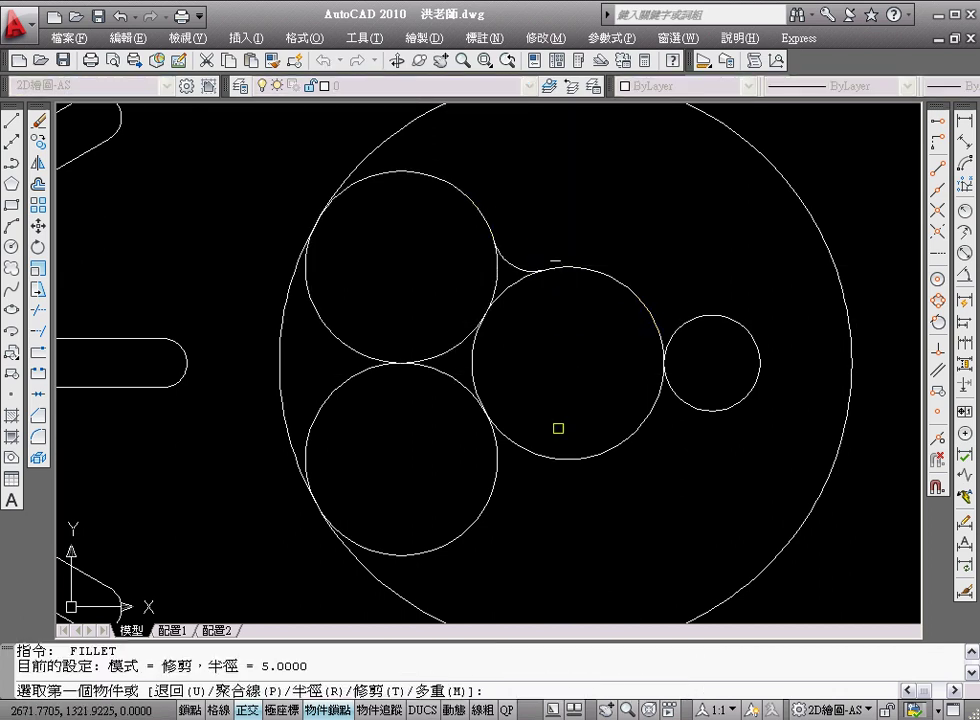
left_click(479, 518)
left_click(556, 460)
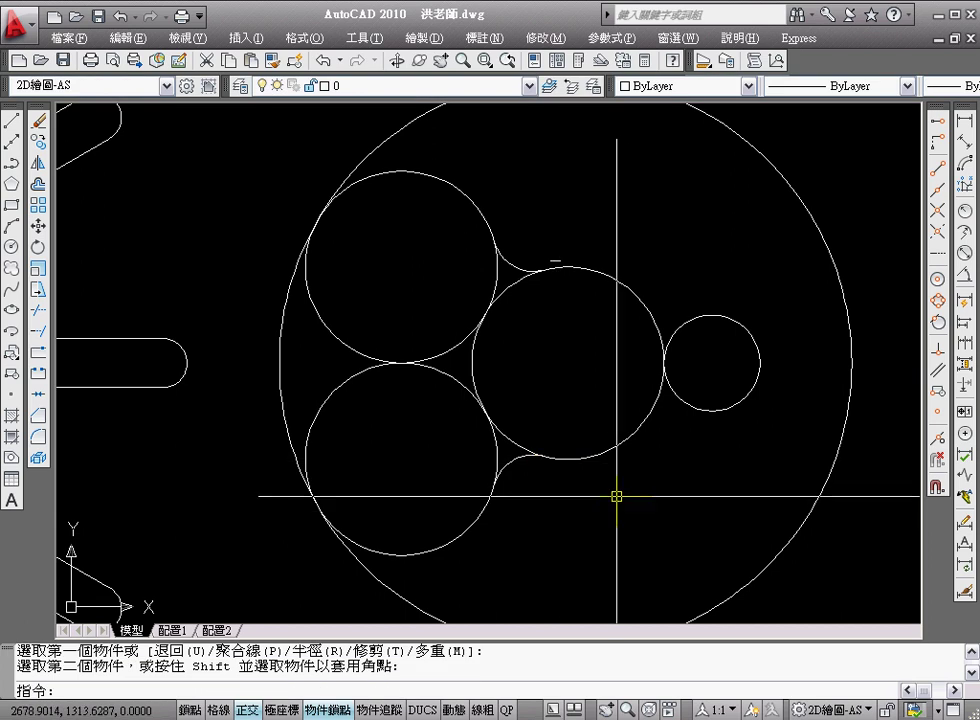
key("Return")
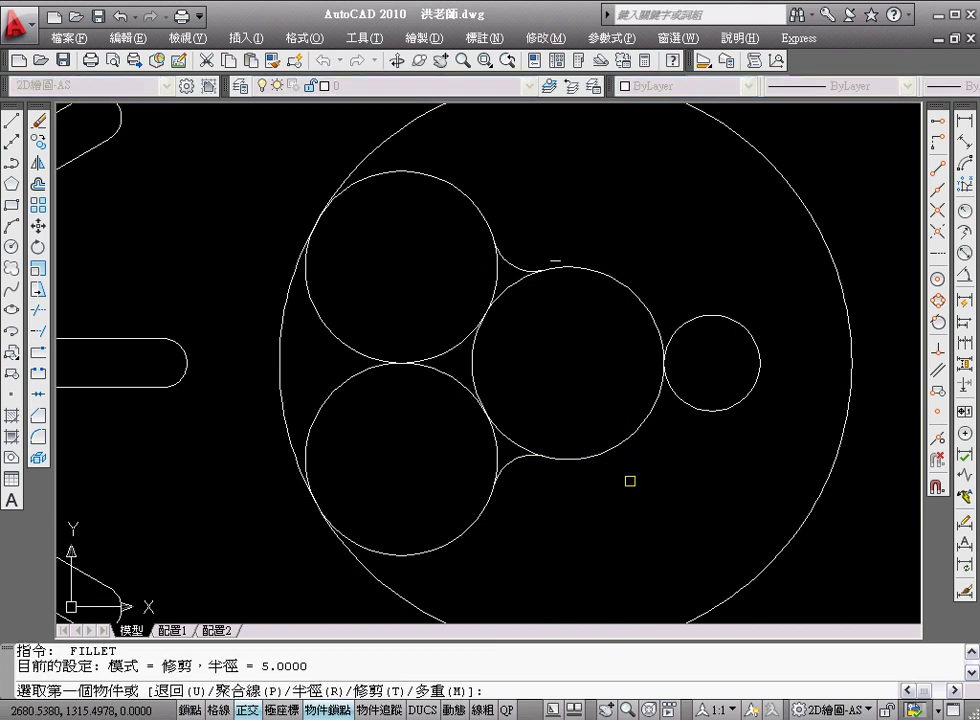
type("r")
- Fillet both sides of the small right circle to the middle circle with radius 2
key("Return")
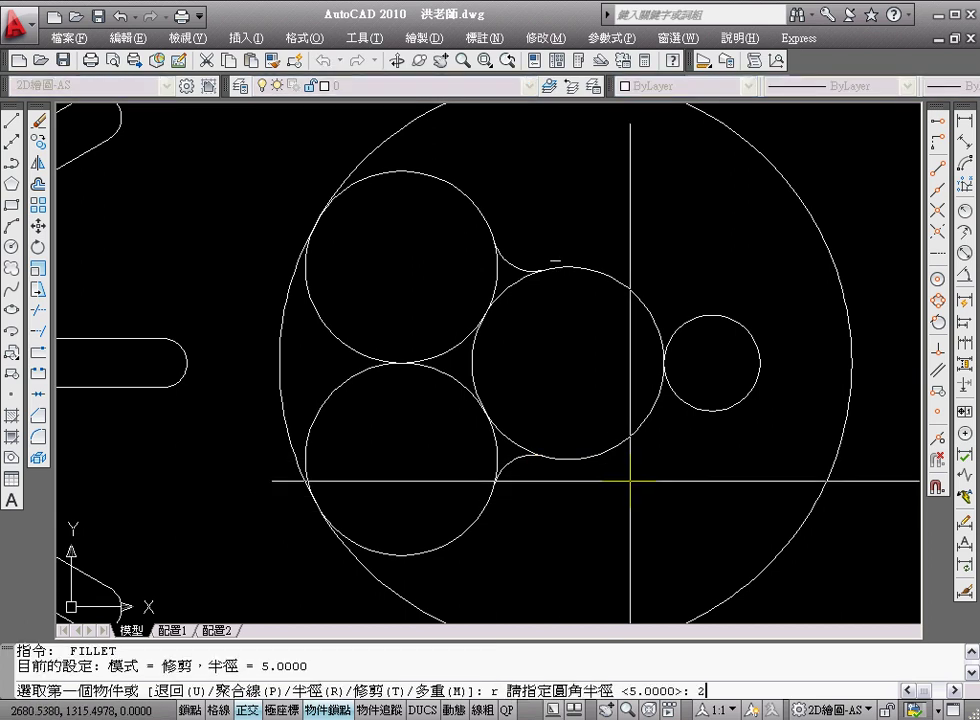
key("Return")
left_click(651, 312)
left_click(700, 313)
right_click(704, 394)
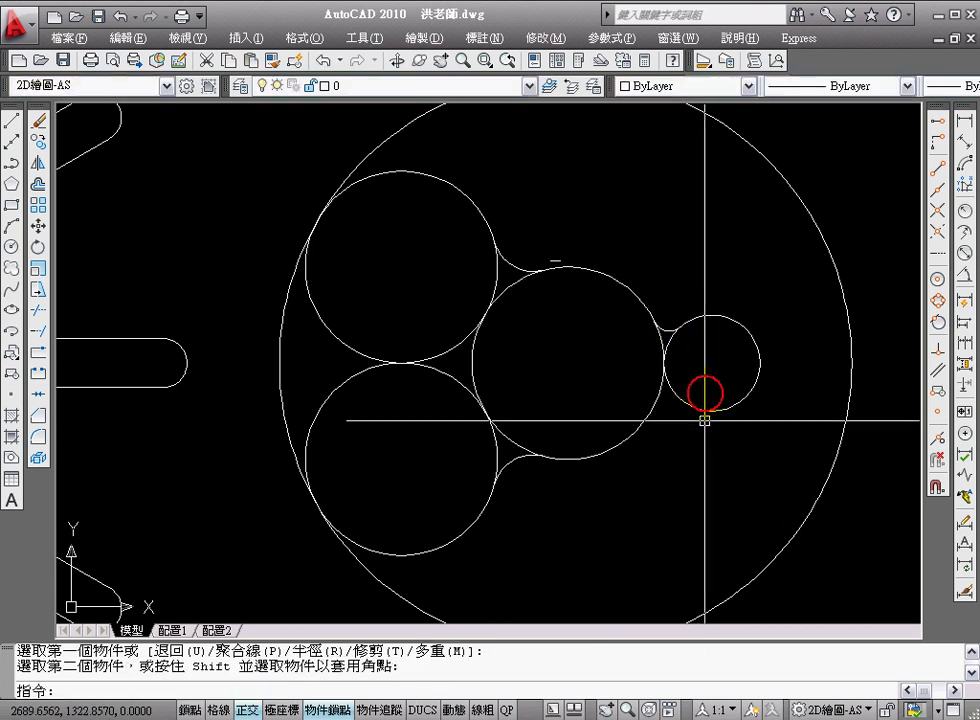
left_click(648, 415)
left_click(700, 409)
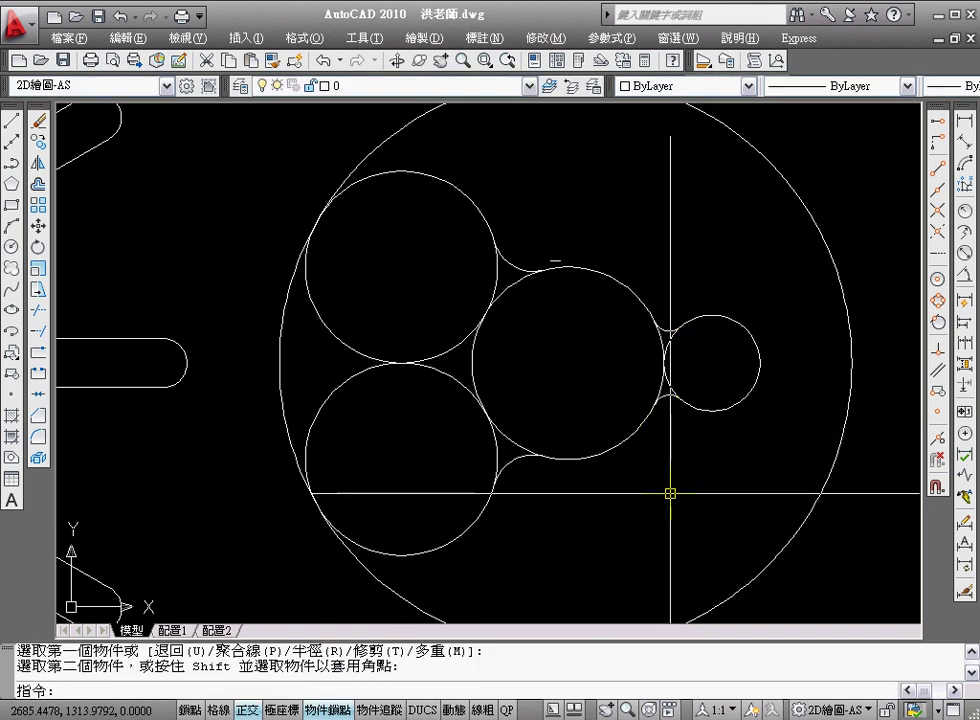
type("tr")
key("Return")
key("Return")
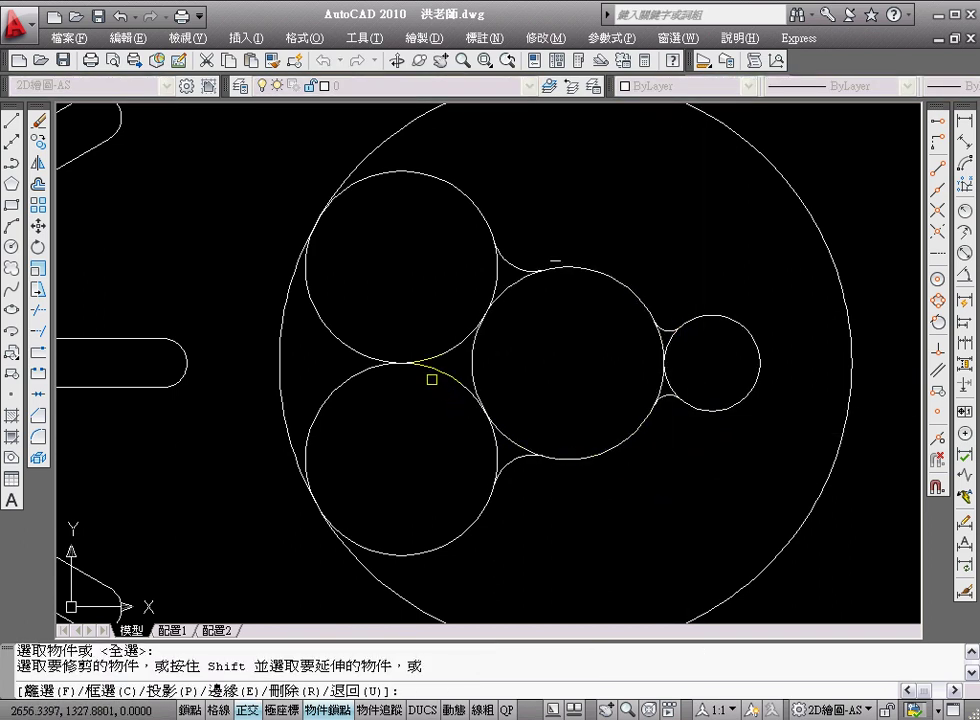
- Trim the upper-left circle's inner arc and the surplus part of the large circle
left_click(349, 346)
left_click(376, 149)
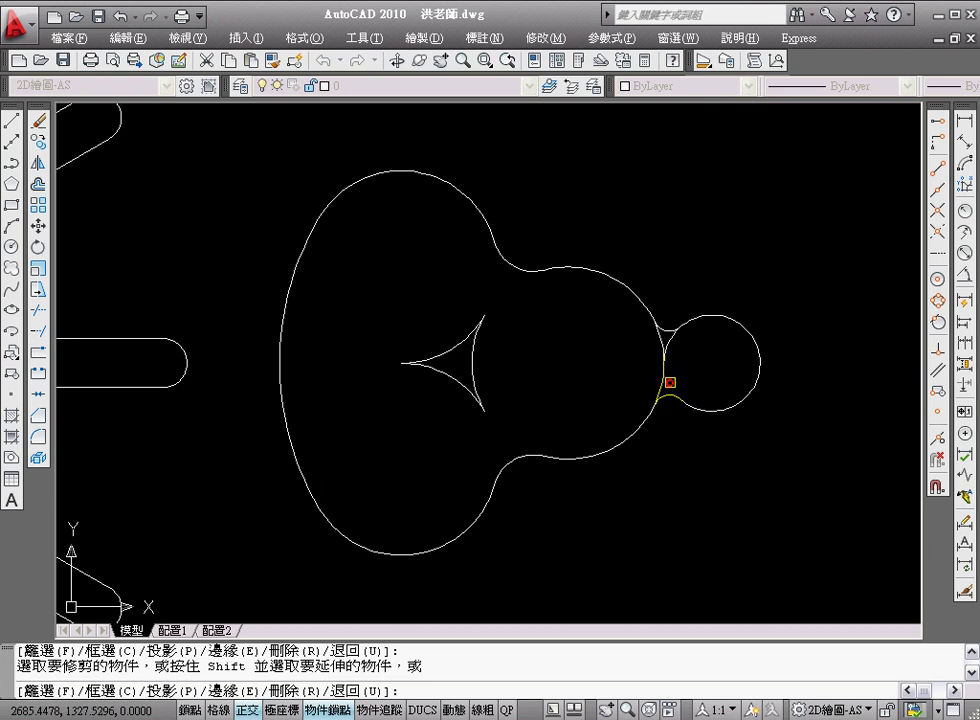
key("Return")
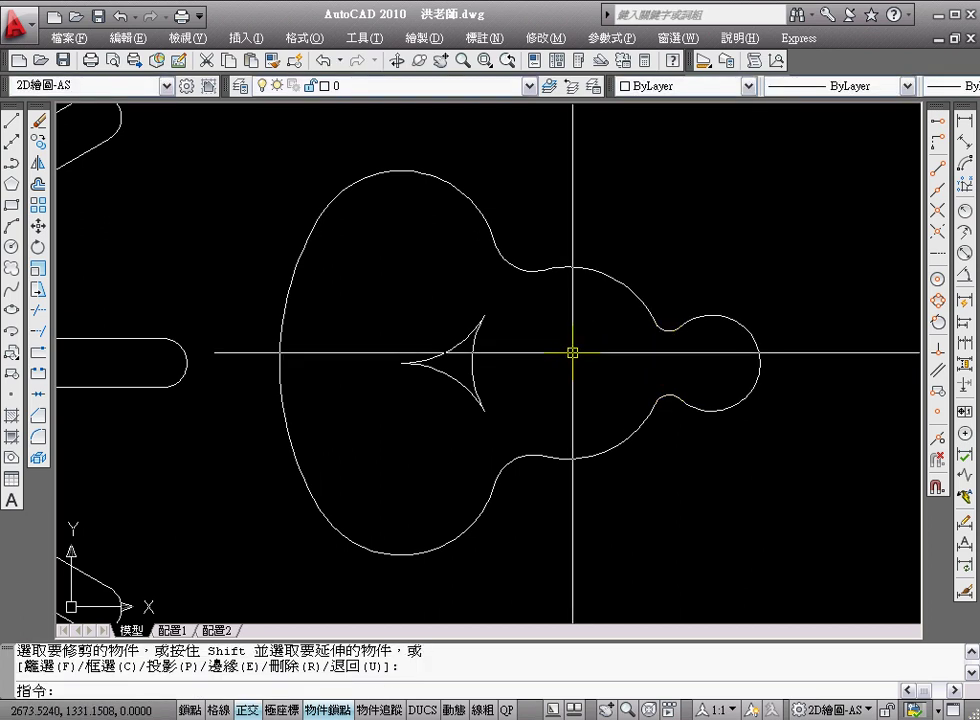
- Window-erase the leftover cusp arcs and pan the sun shape back into view
type("e")
key("Return")
left_click(519, 416)
left_click(419, 371)
key("Return")
scroll(448, 361, "down", 4)
scroll(416, 387, "down", 2)
middle_click_drag(416, 387, 630, 401)
- Polar-array the 10-object bulb outline 12 times over 360° around the sun's centre
type("ar")
key("Return")
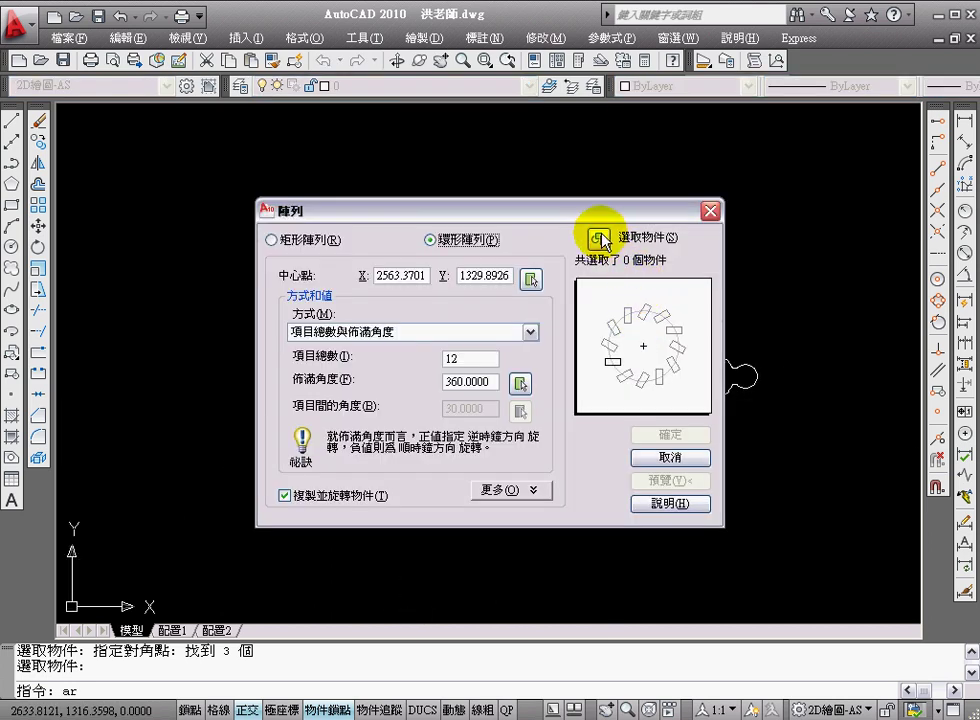
left_click(601, 241)
left_click(626, 291)
left_click(715, 450)
key("Return")
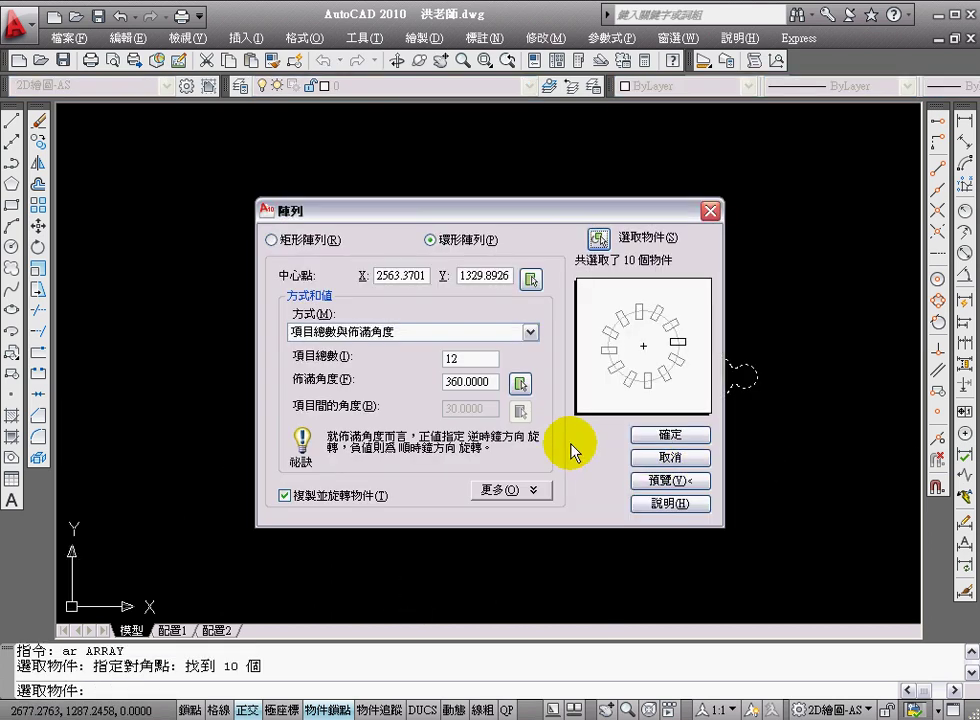
left_click(530, 279)
left_click(497, 376)
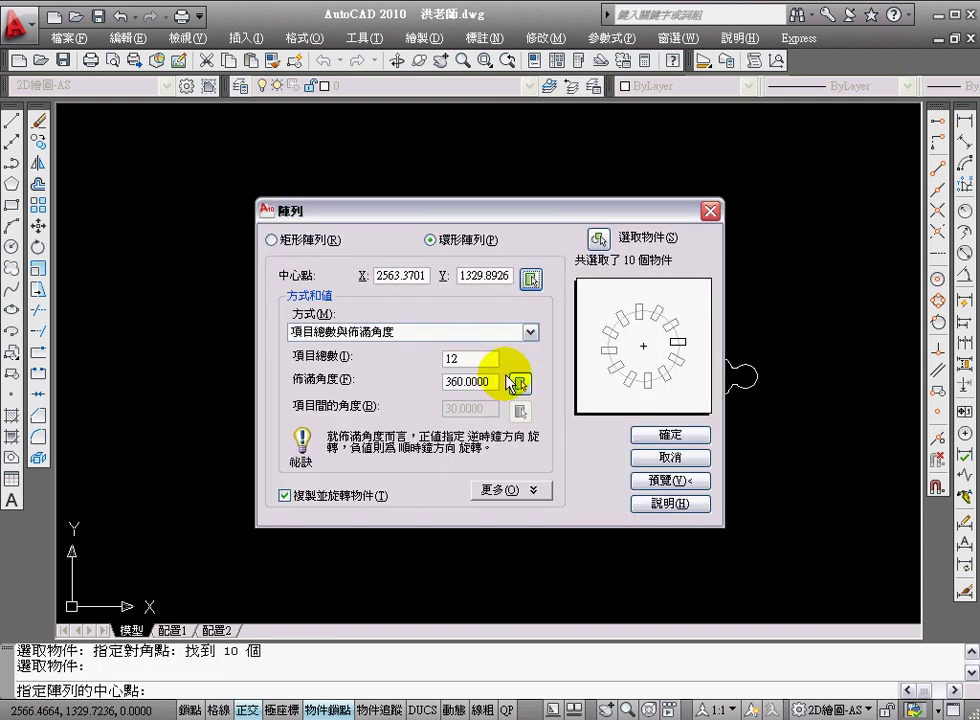
left_click(684, 435)
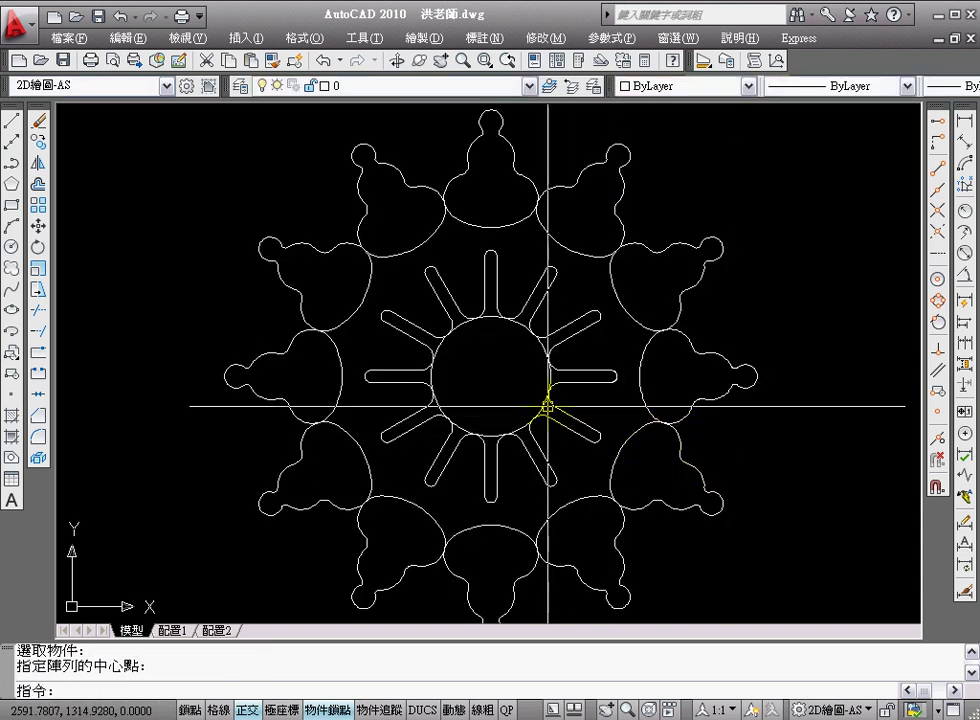
- Draw a large circle from the sun's centre out to an outer lobe's tip
type("e")
key("Return")
left_click(463, 328)
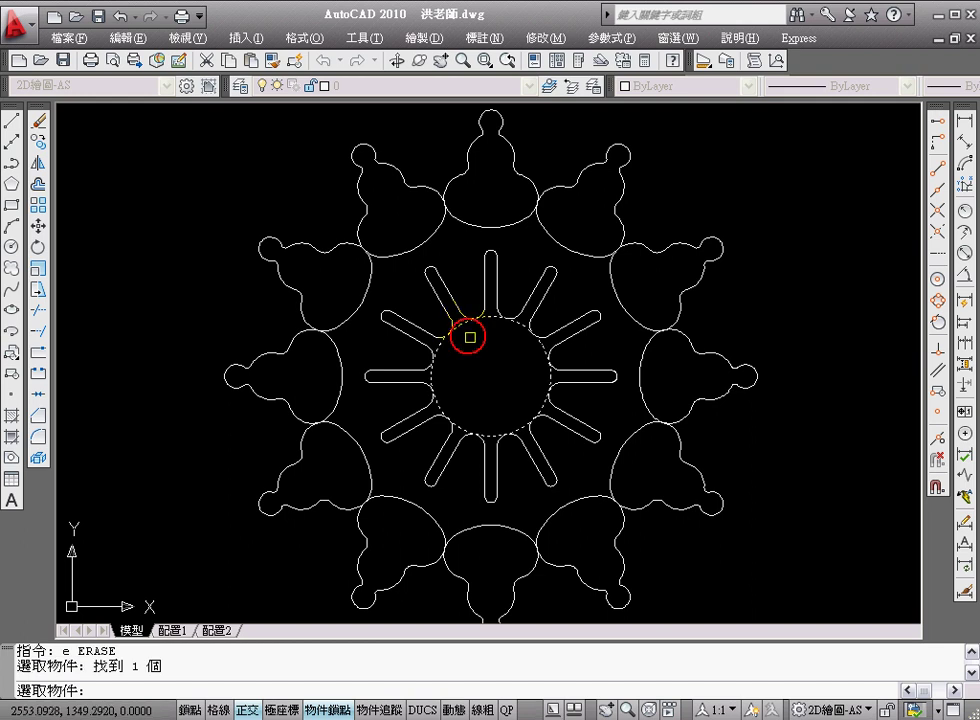
key("Escape")
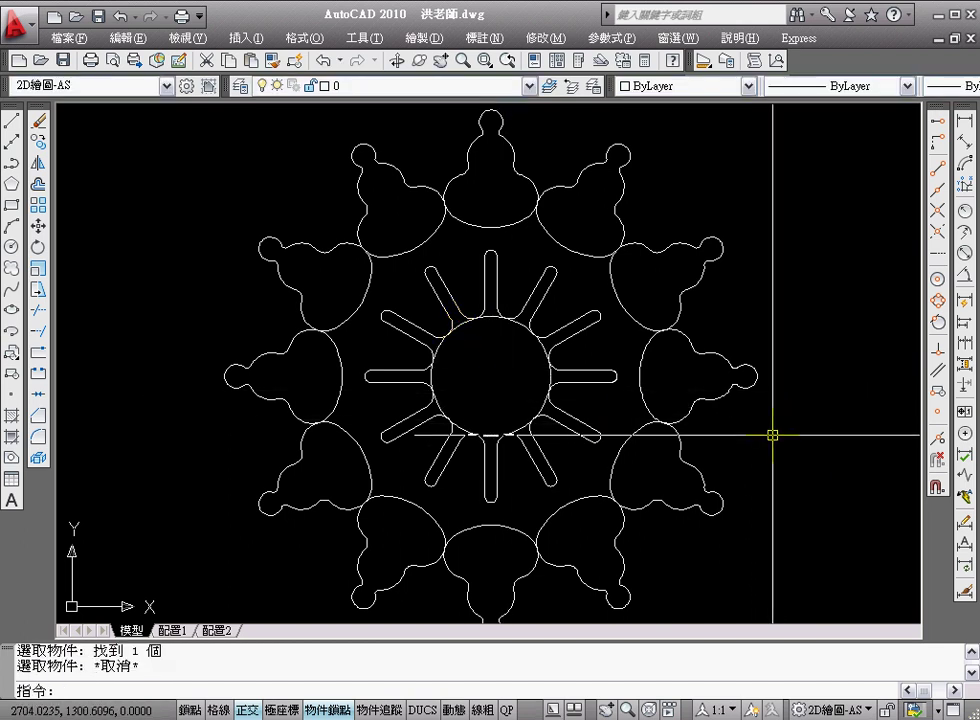
type("c")
key("Return")
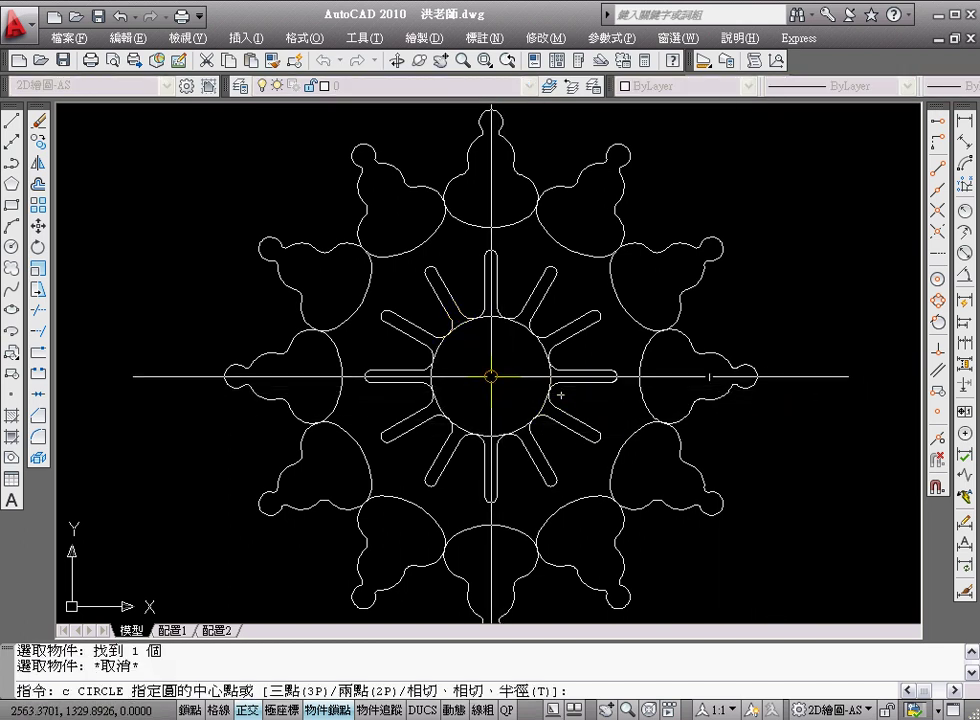
left_click(490, 377)
left_click(939, 301)
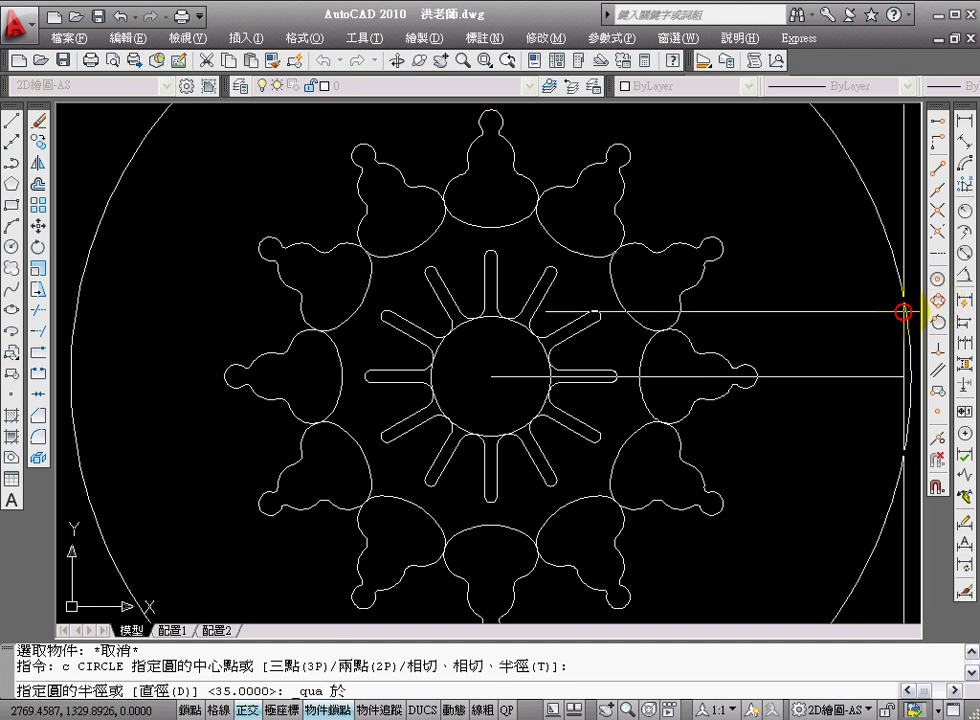
left_click(762, 379)
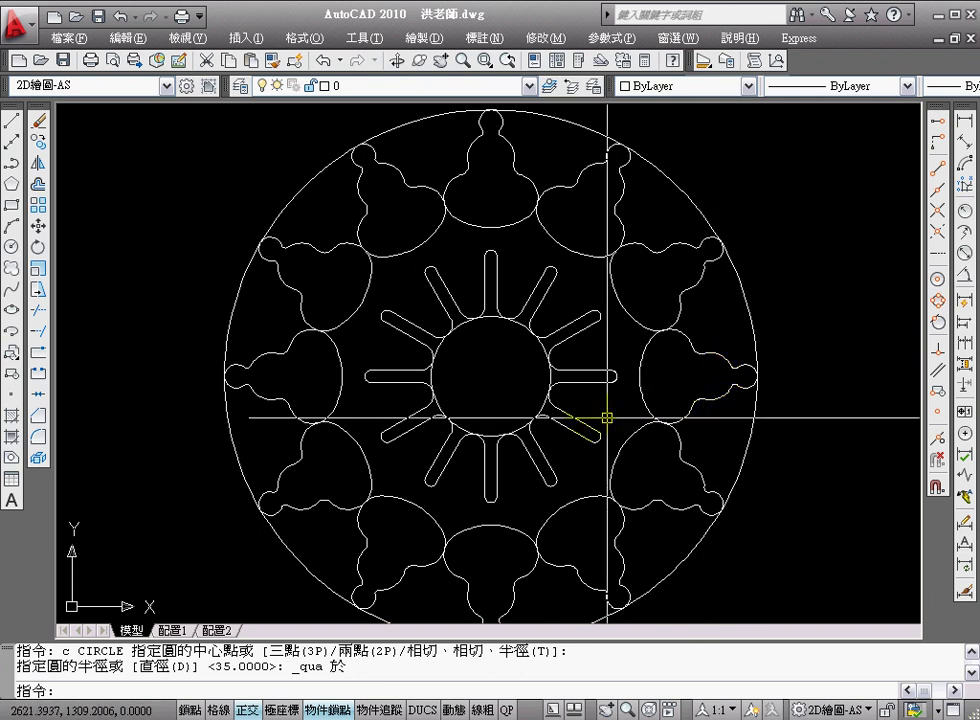
- Erase the sun's central circle
type("e")
key("Return")
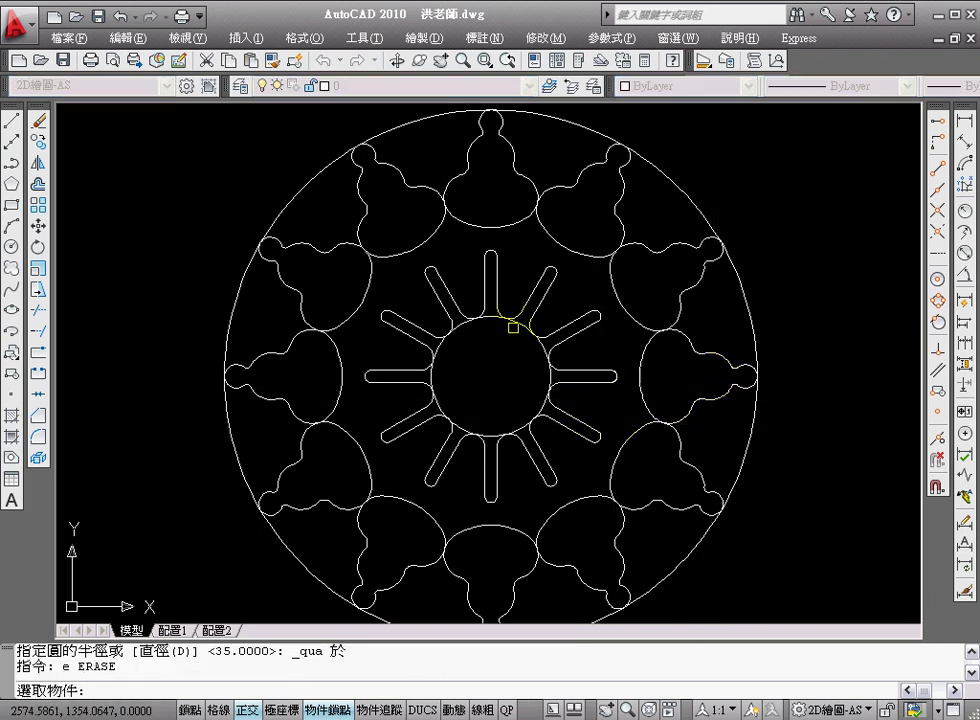
left_click(517, 325)
key("Return")
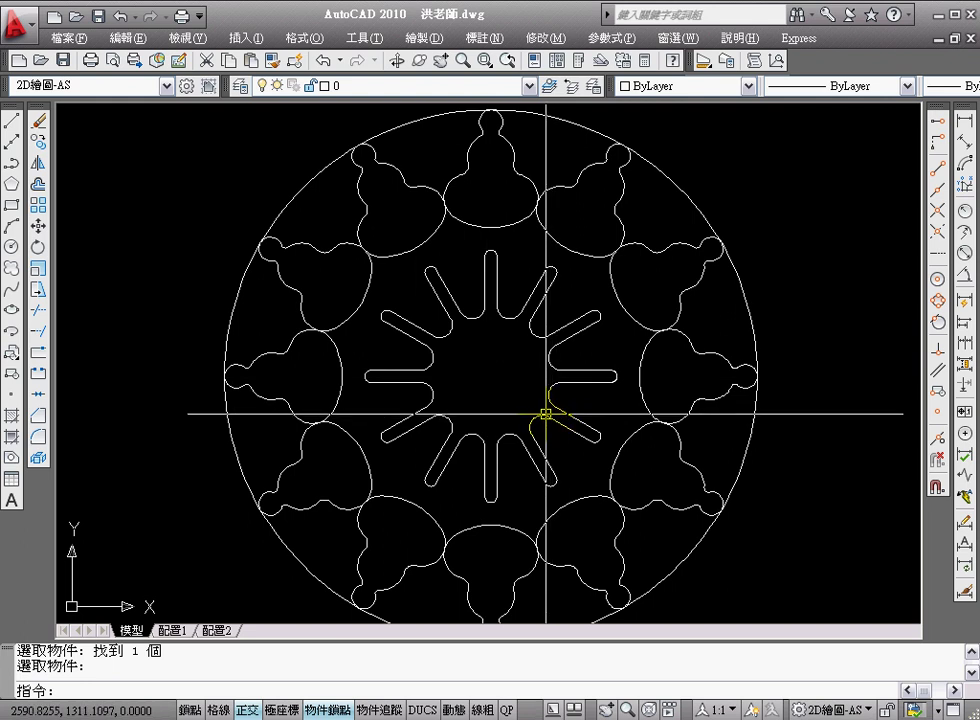
scroll(545, 411, "down", 2)
scroll(545, 411, "up", 2)
scroll(601, 405, "down", 2)
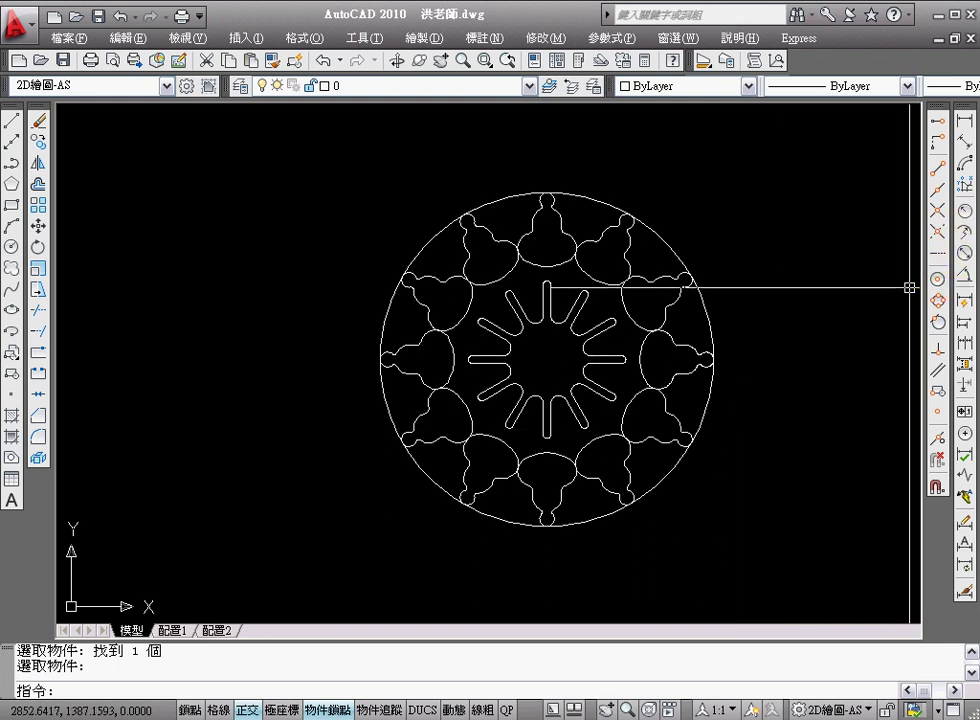
- Dimension the outer circle's diameter (266.1435), then erase that dimension
left_click(964, 253)
left_click(705, 302)
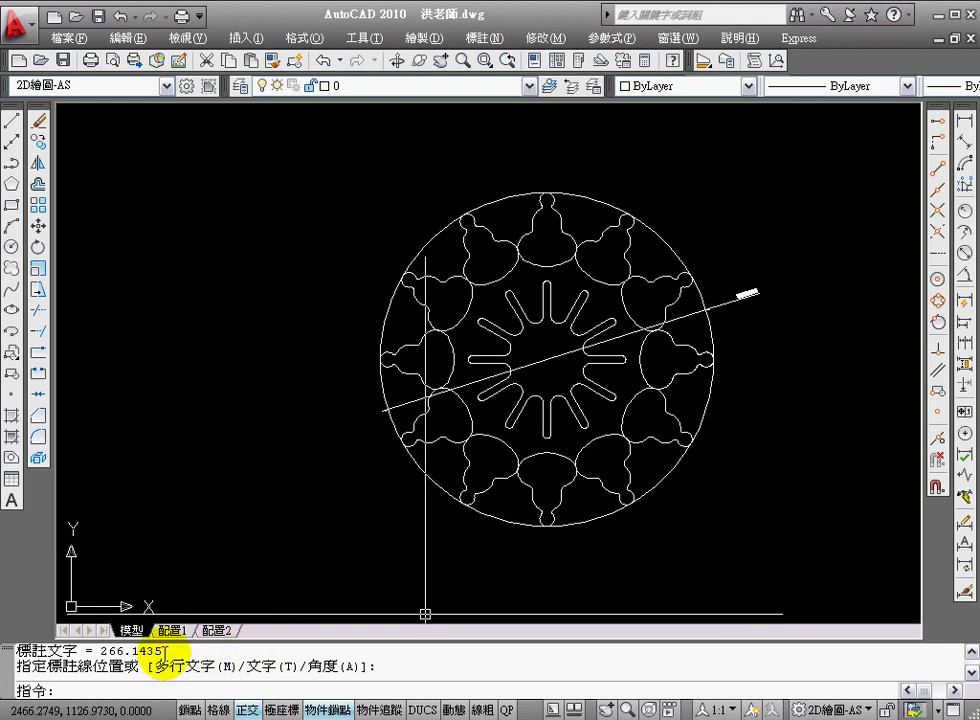
type("e")
key("Return")
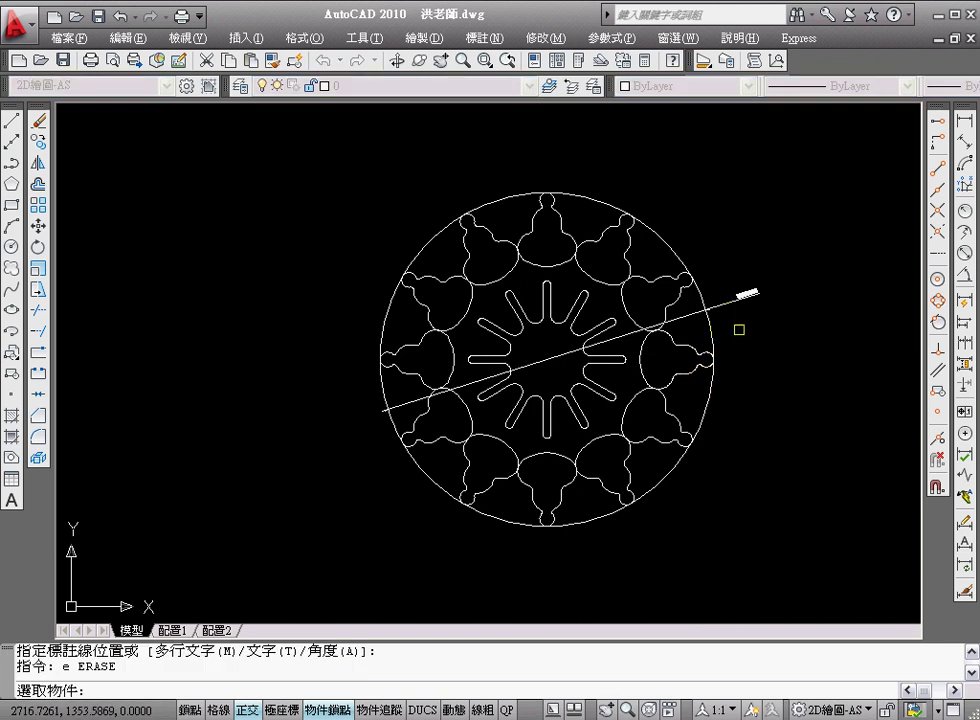
left_click(727, 307)
key("Return")
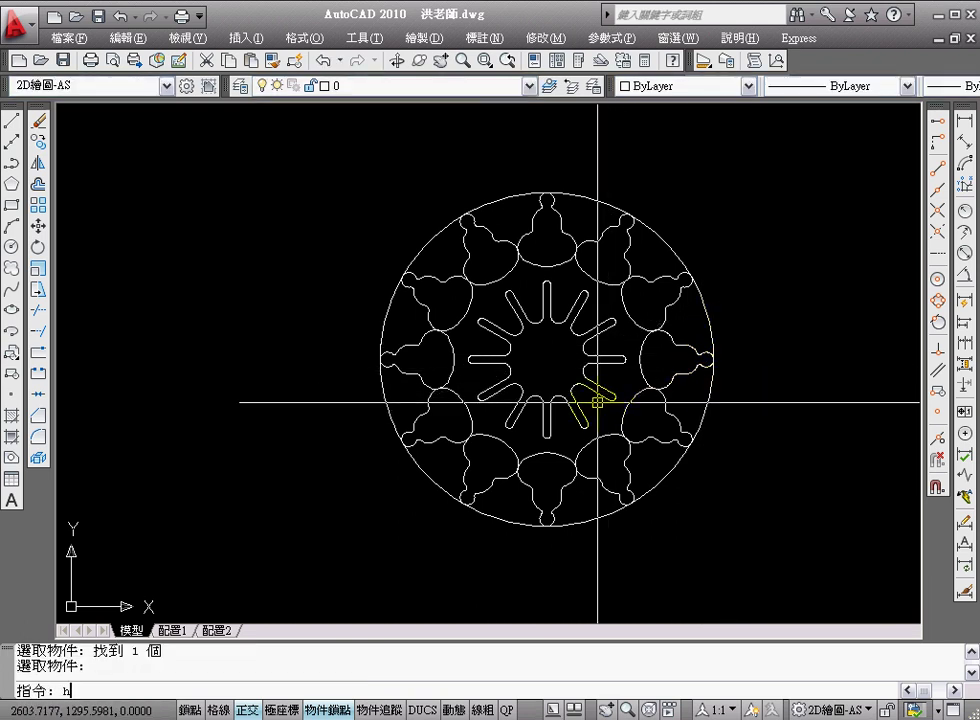
- Fill the ring around the spokes with a one-colour blue gradient hatch
key("Return")
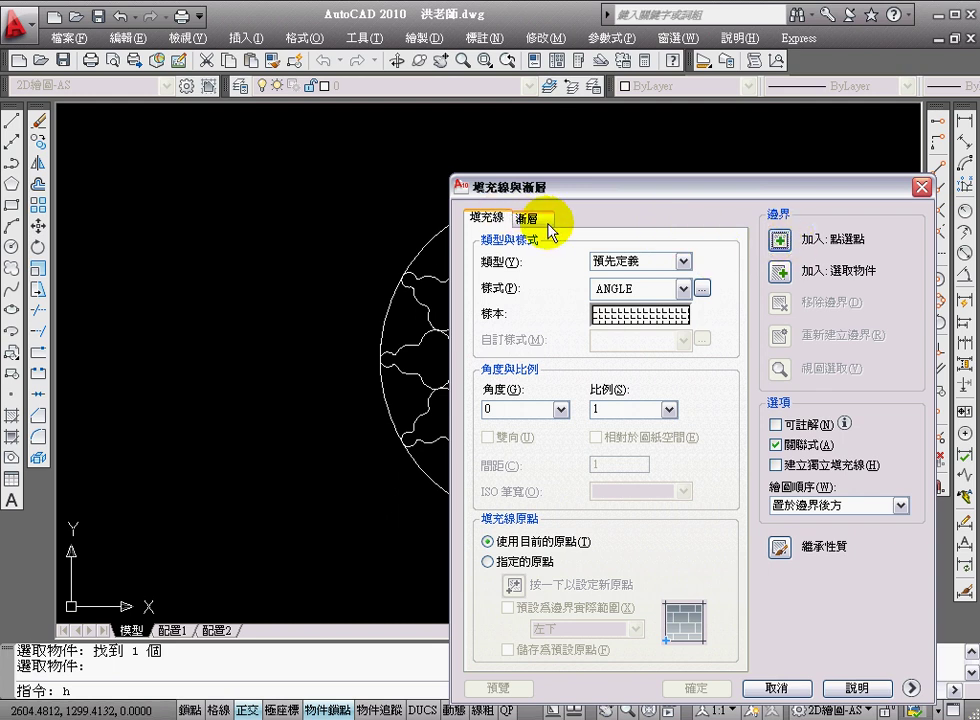
left_click(530, 219)
left_click(778, 240)
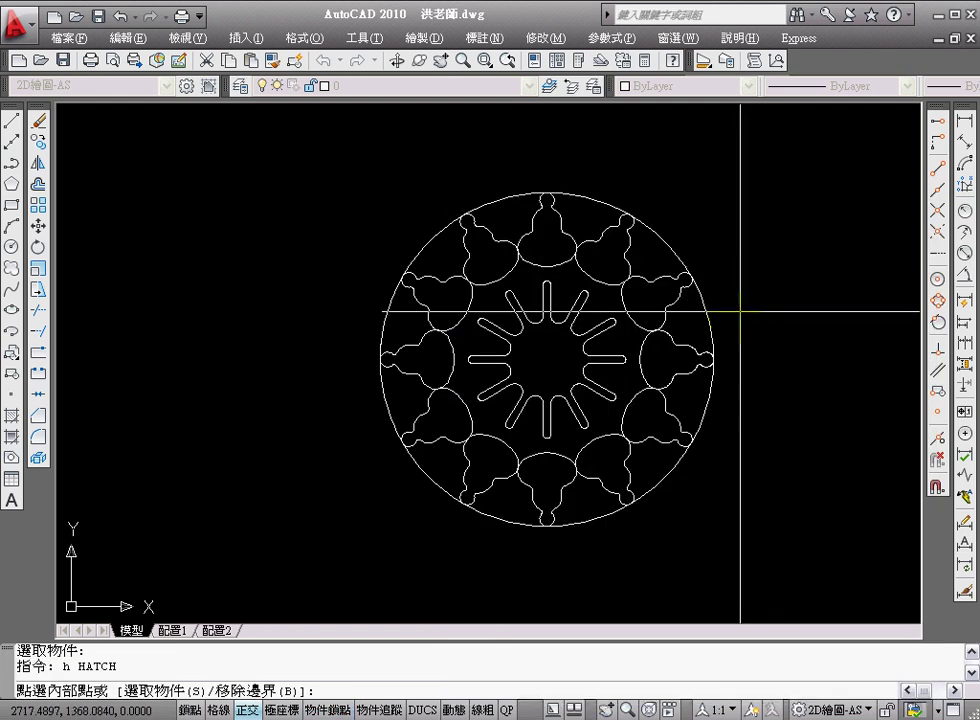
left_click(621, 315)
key("Return")
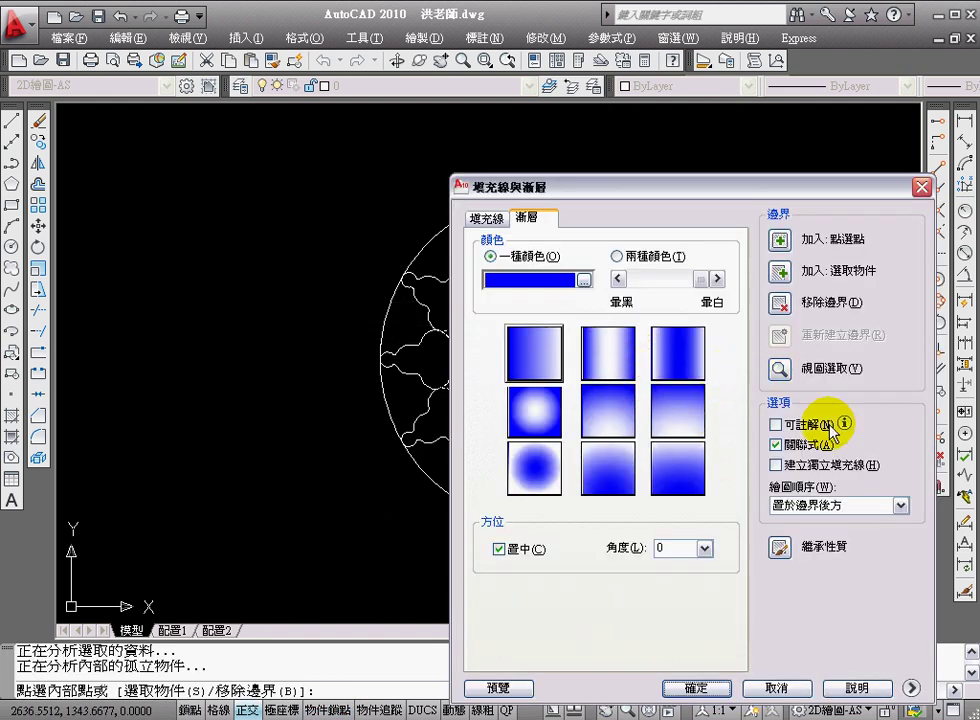
left_click(720, 688)
- Zoom in with a window so the wheel fills the view
type("z")
key("Return")
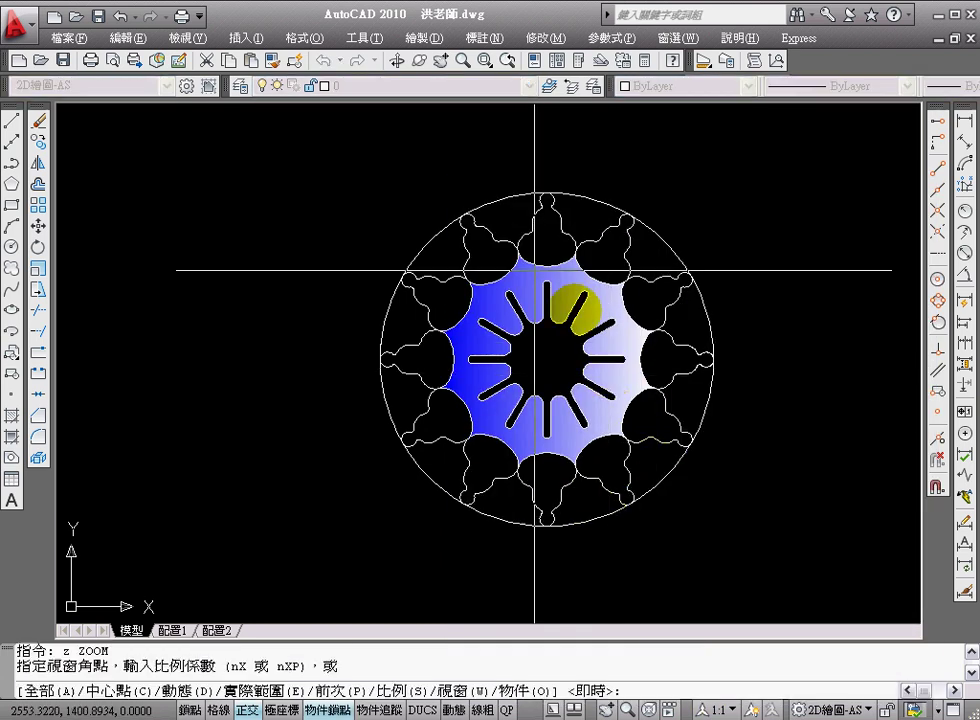
left_click(350, 175)
left_click(726, 568)
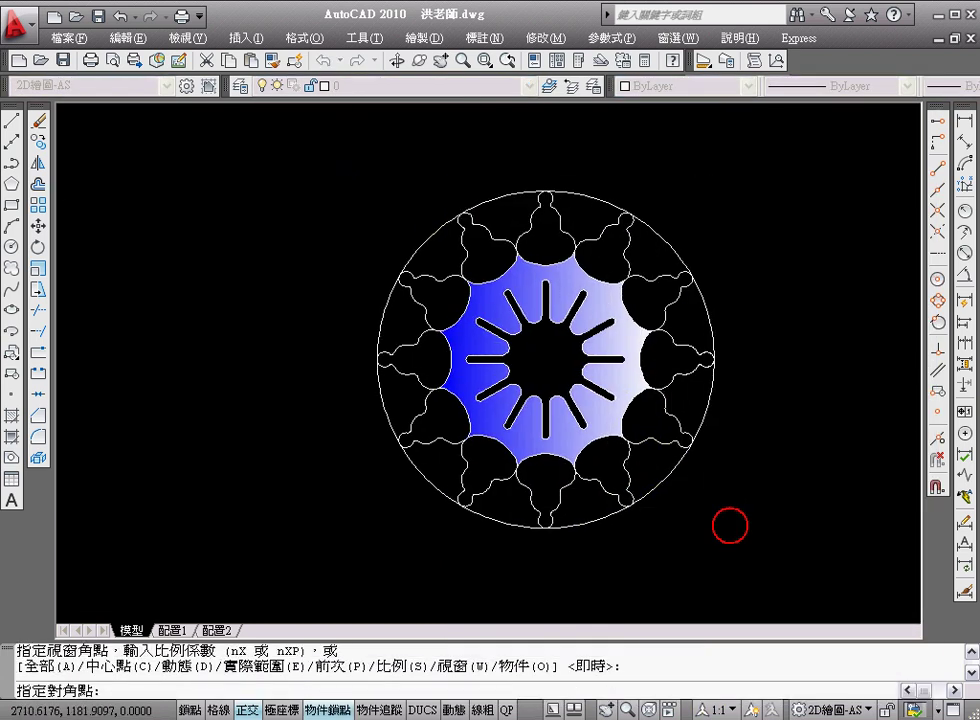
- Measure the gradient region by Object: area 13621.8213, perimeter 1575.1754
left_click(703, 58)
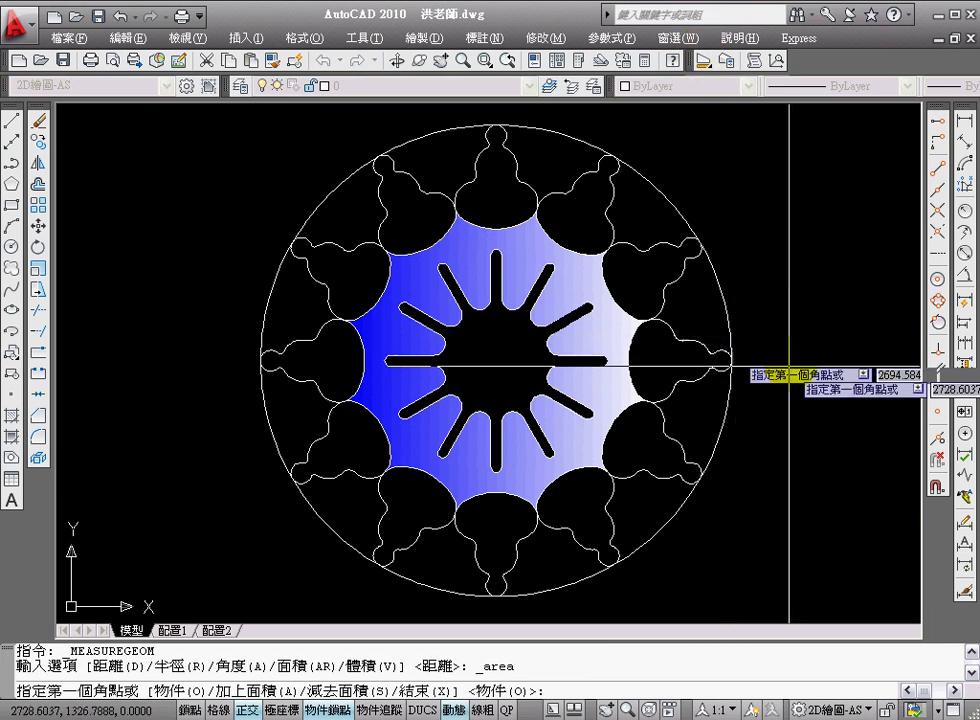
key("Return")
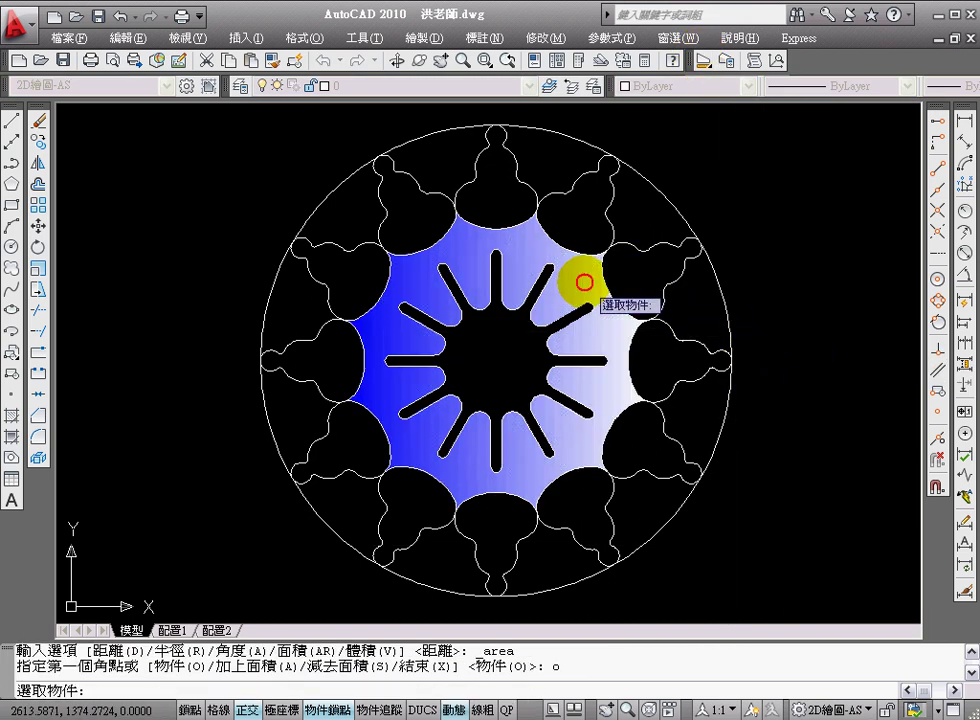
left_click(585, 281)
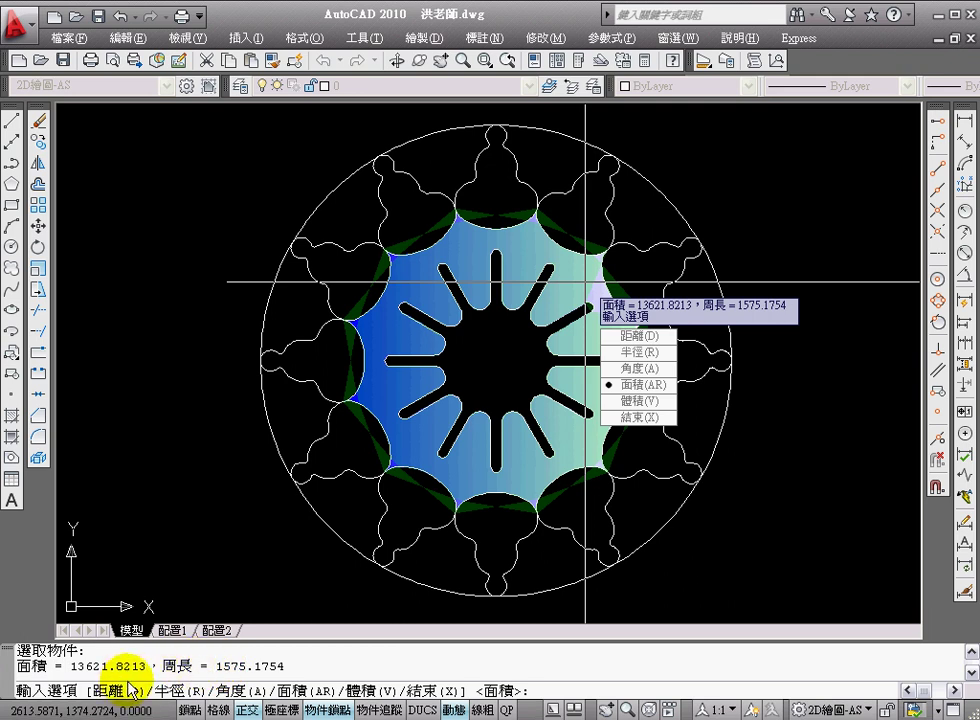
key("Escape")
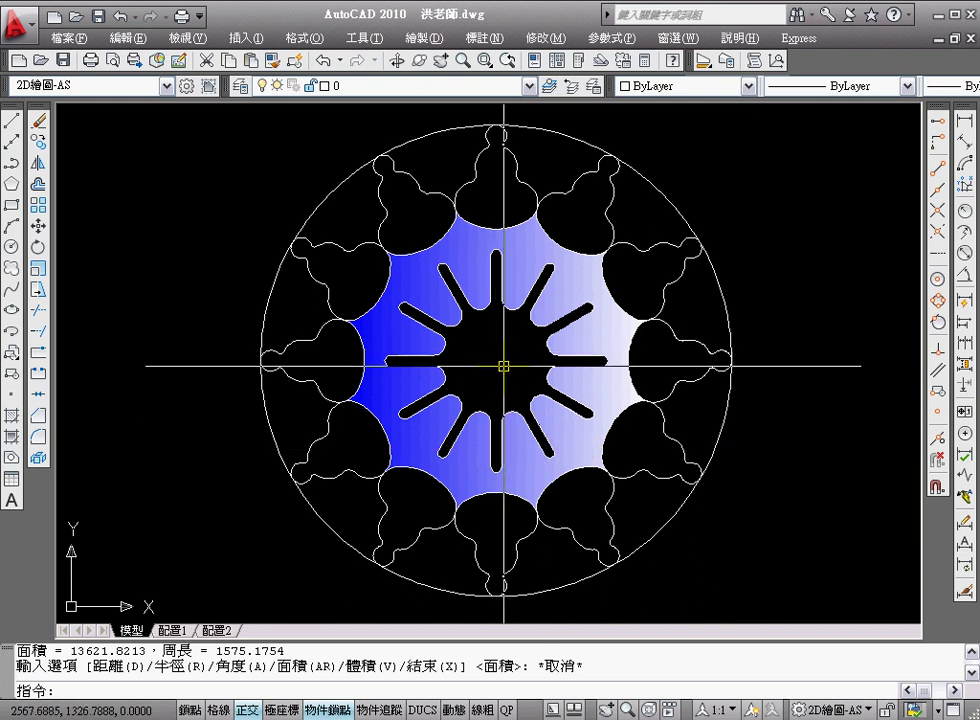
type("bo")
- Create a boundary inside the central star opening and measure its area: 5288.1390
key("Return")
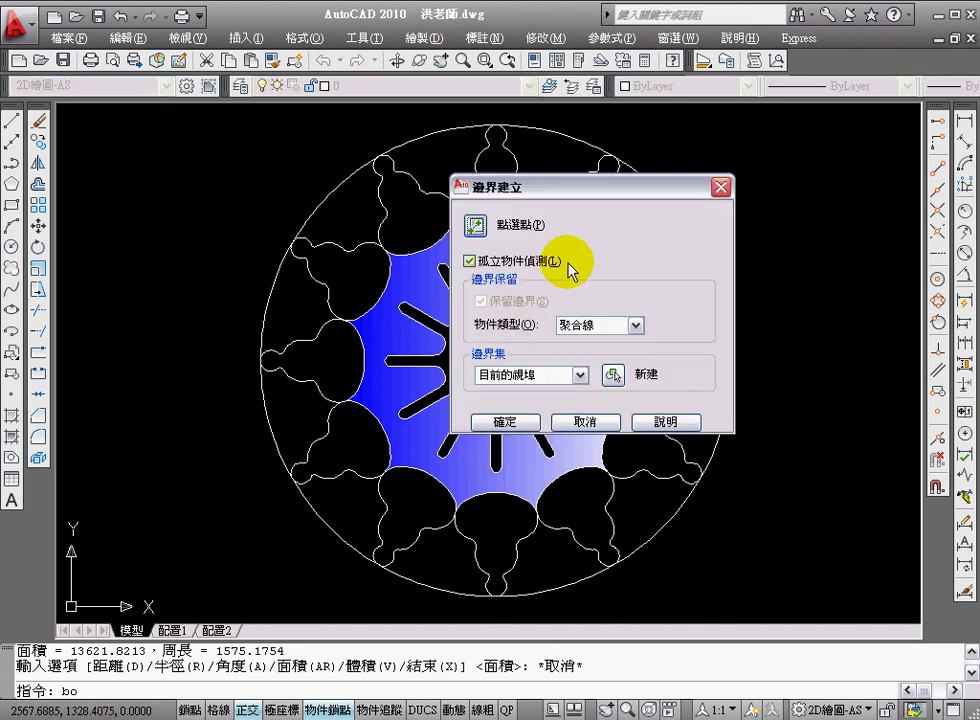
left_click(470, 218)
left_click(508, 345)
key("Return")
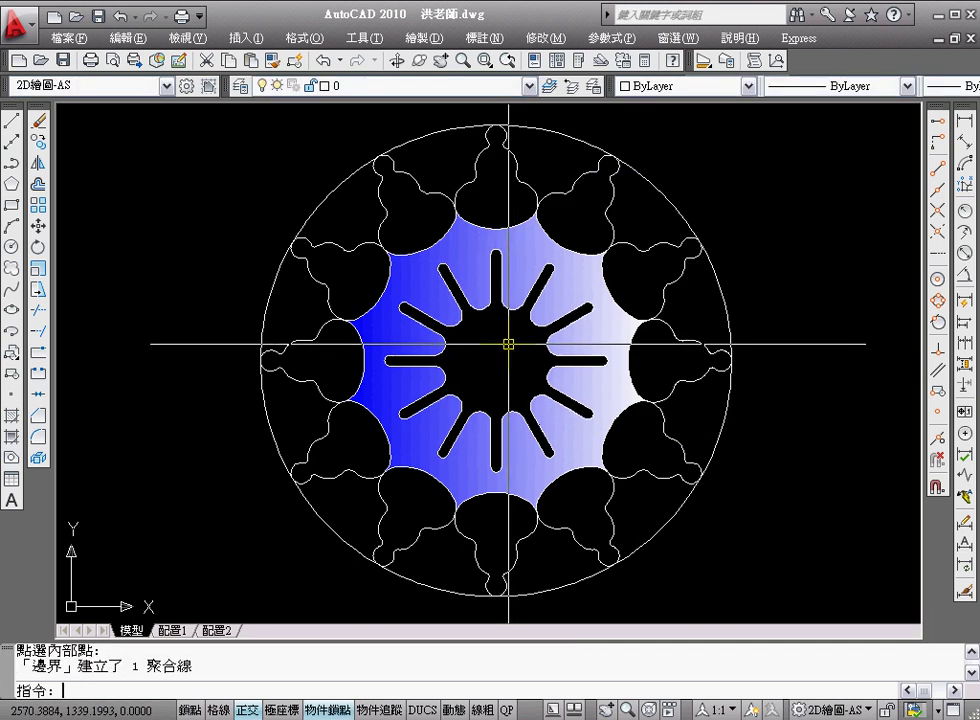
left_click(709, 60)
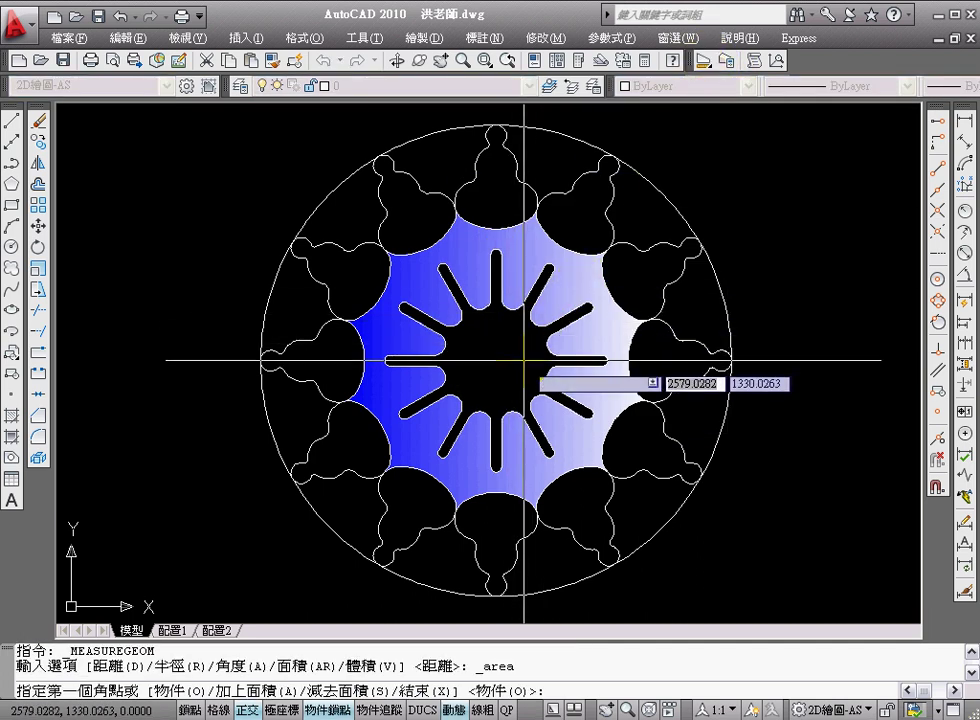
type("o")
key("Return")
left_click(512, 308)
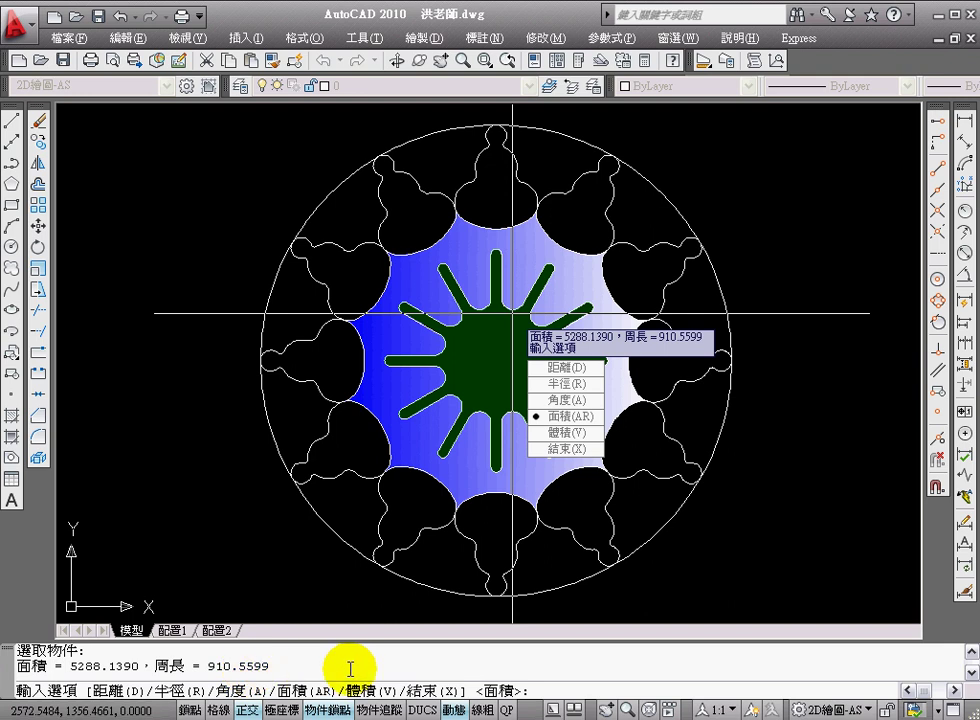
key("Escape")
key("Escape")
key("Escape")
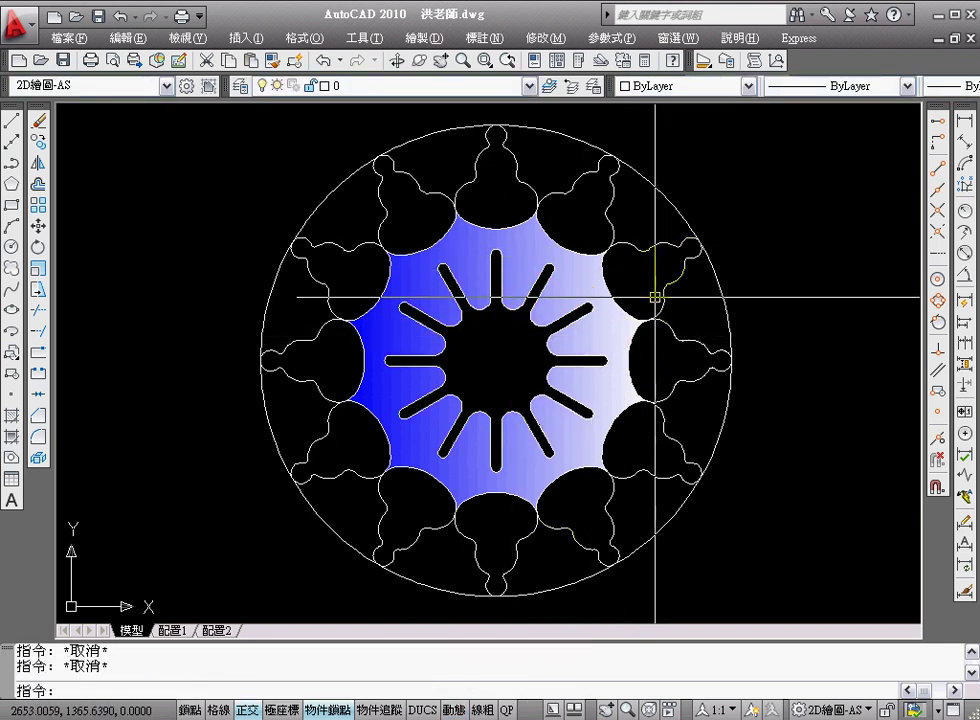
- Create a boundary for the upper-right lobe and measure it: area 1583.1777, perimeter 174.4251
type("bo")
key("Return")
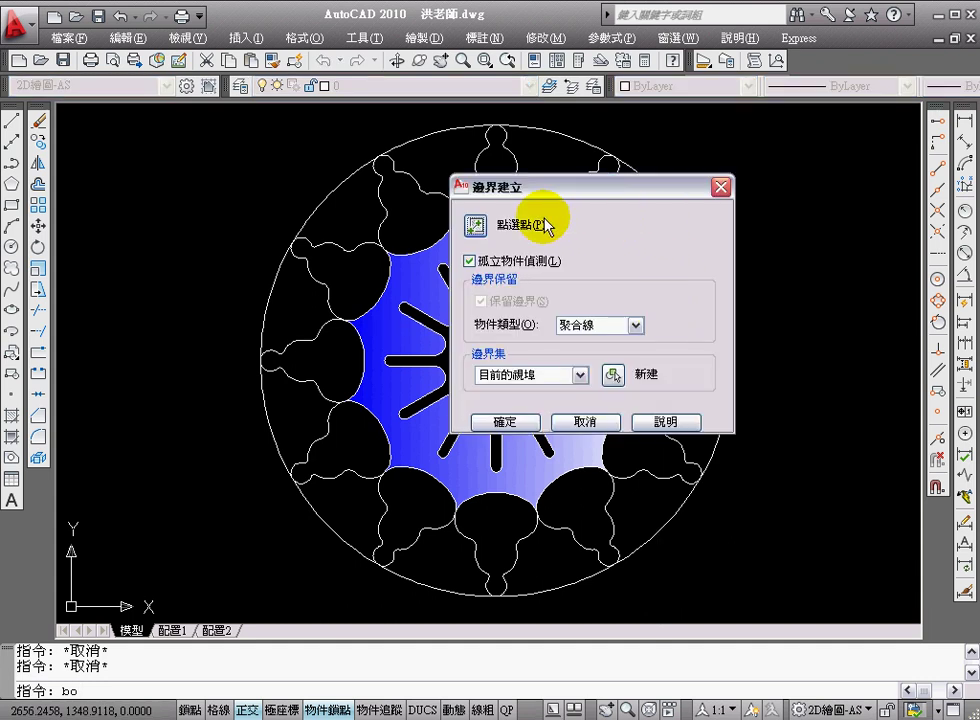
left_click(476, 222)
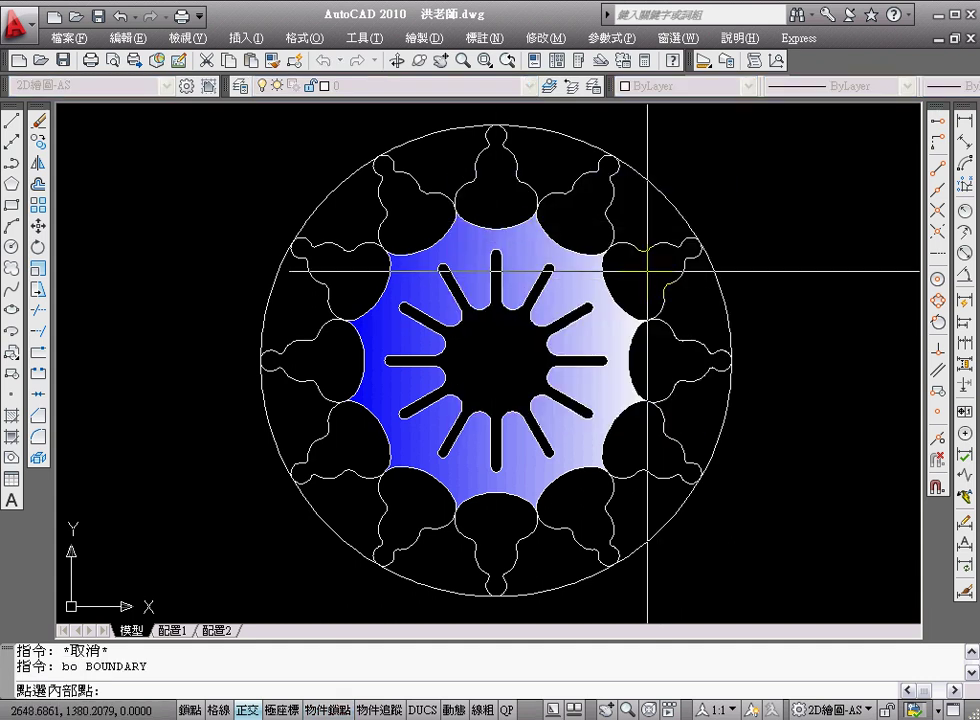
left_click(650, 268)
key("Return")
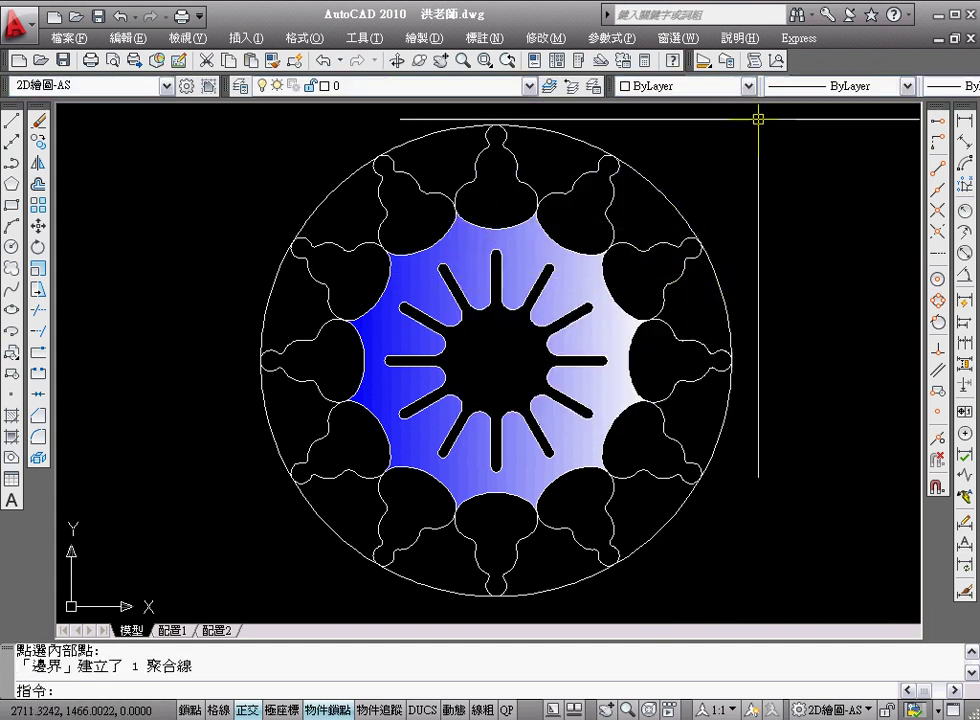
left_click(714, 62)
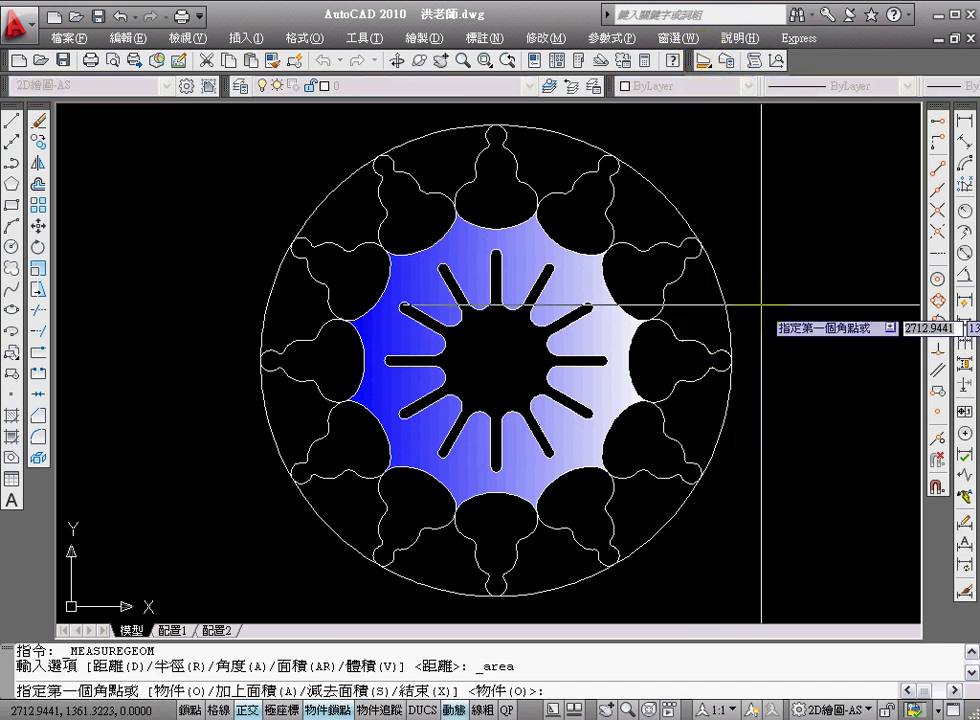
key("Return")
left_click(677, 250)
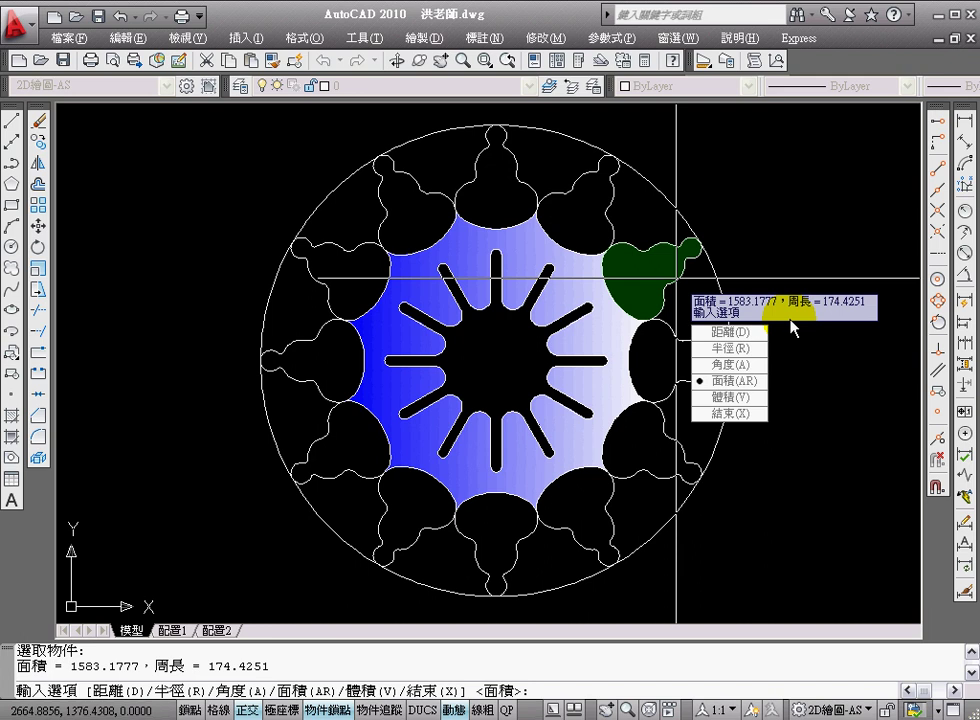
key("Escape")
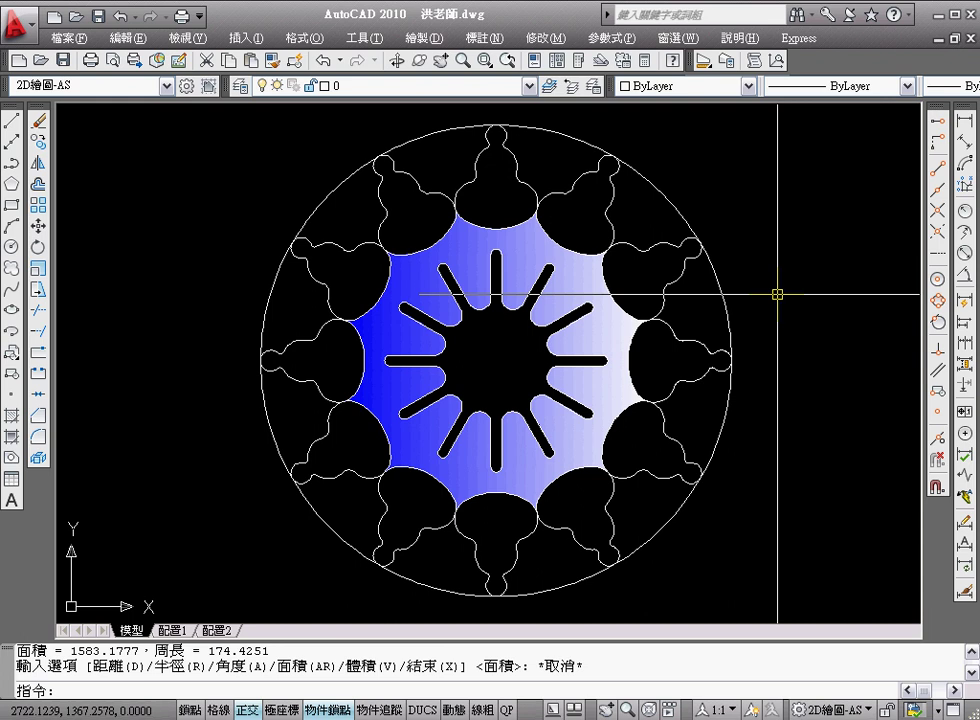
- Erase the large outer circle with the E command
type("e")
key("Return")
left_click(719, 292)
key("Return")
- Draw a square rectangle frame around the wheel
scroll(707, 361, "down", 1)
scroll(696, 361, "down", 2)
middle_click_drag(696, 361, 558, 328)
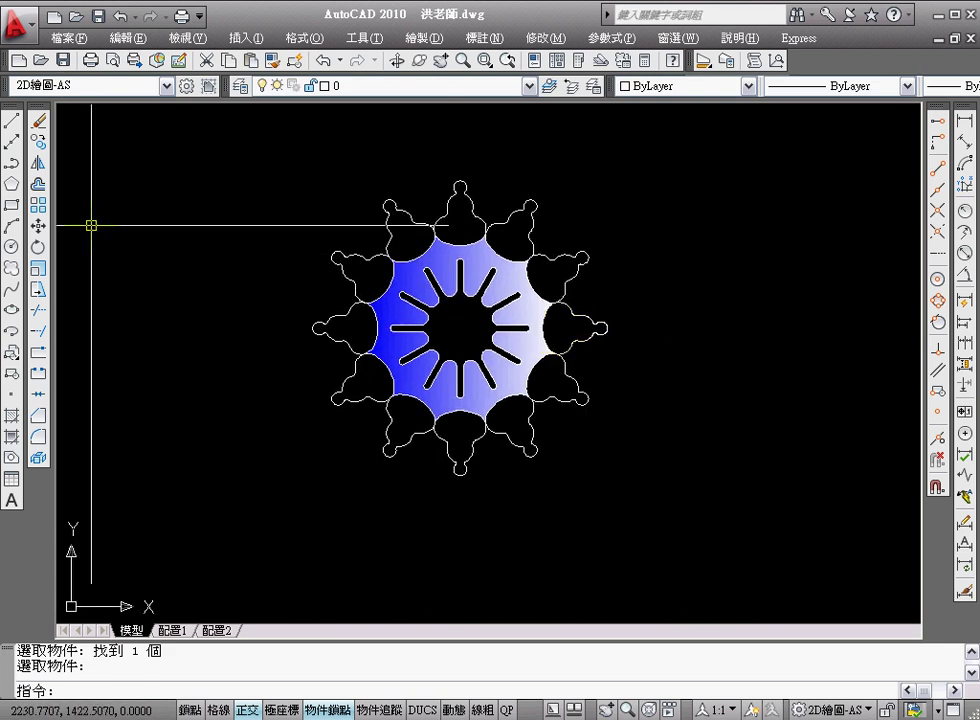
left_click(12, 204)
left_click(491, 436)
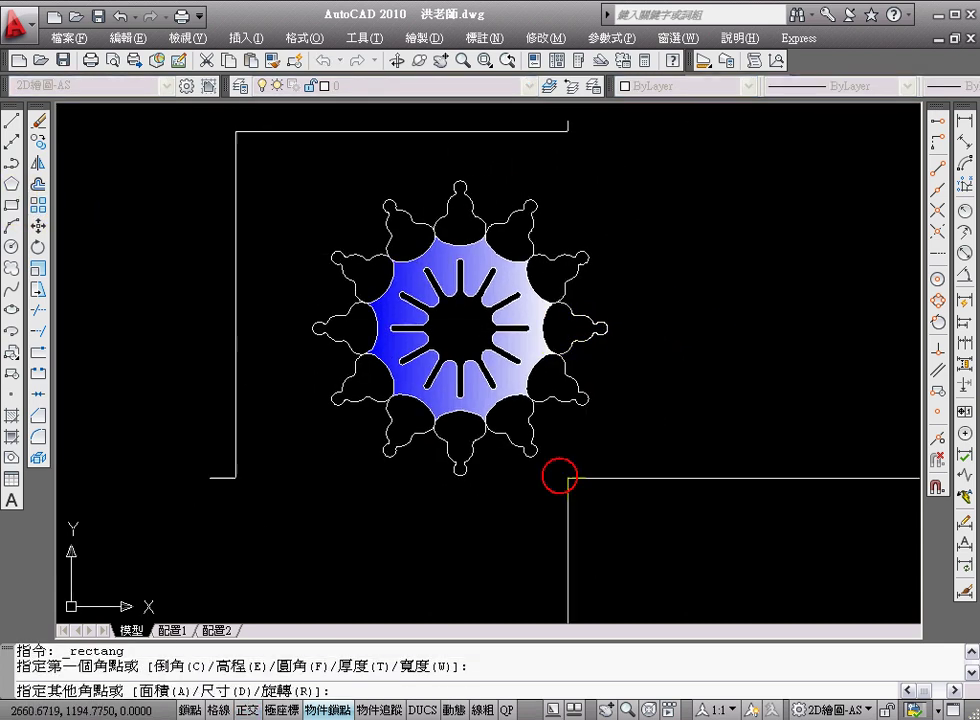
left_click(666, 532)
- Create boundaries inside the square and measure the wheel outline's area: 37908.0931, perimeter 1428.4861
type("b")
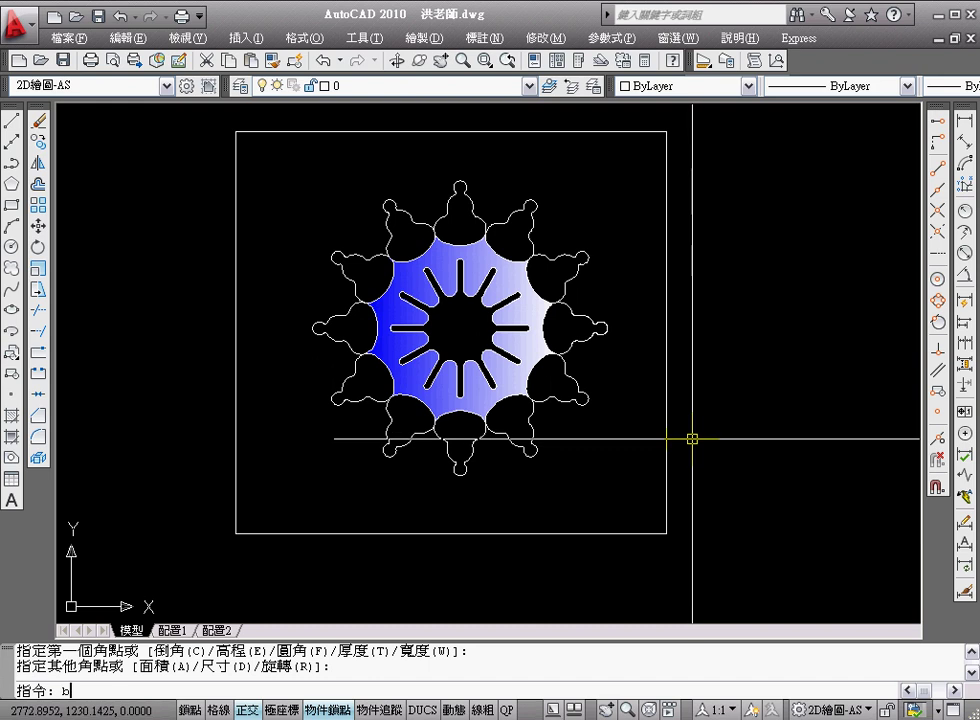
type("o")
key("Return")
left_click(466, 219)
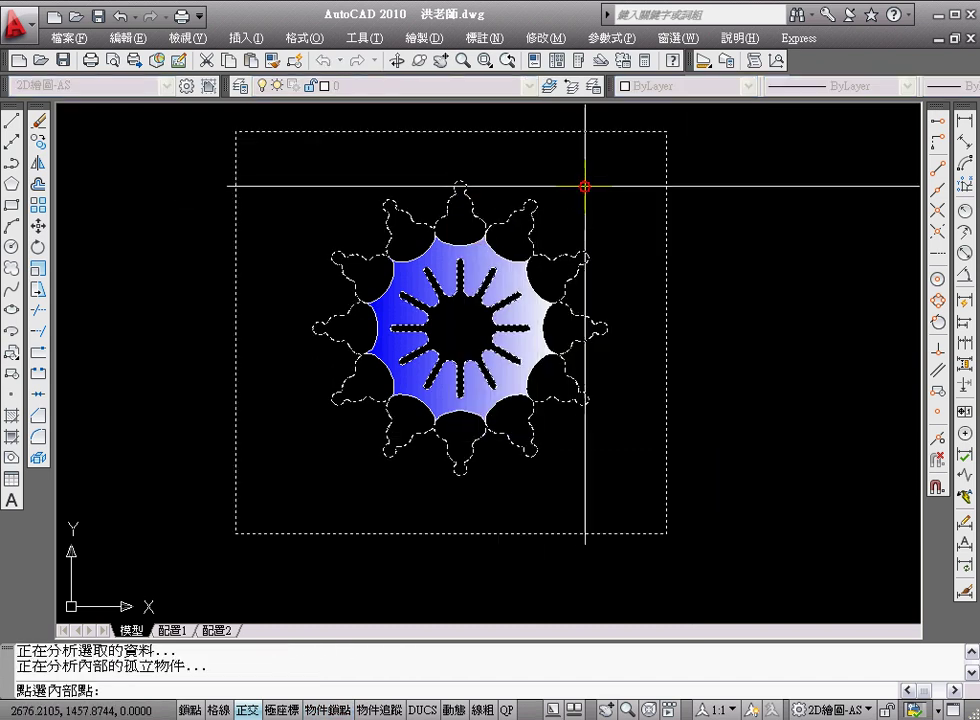
key("Return")
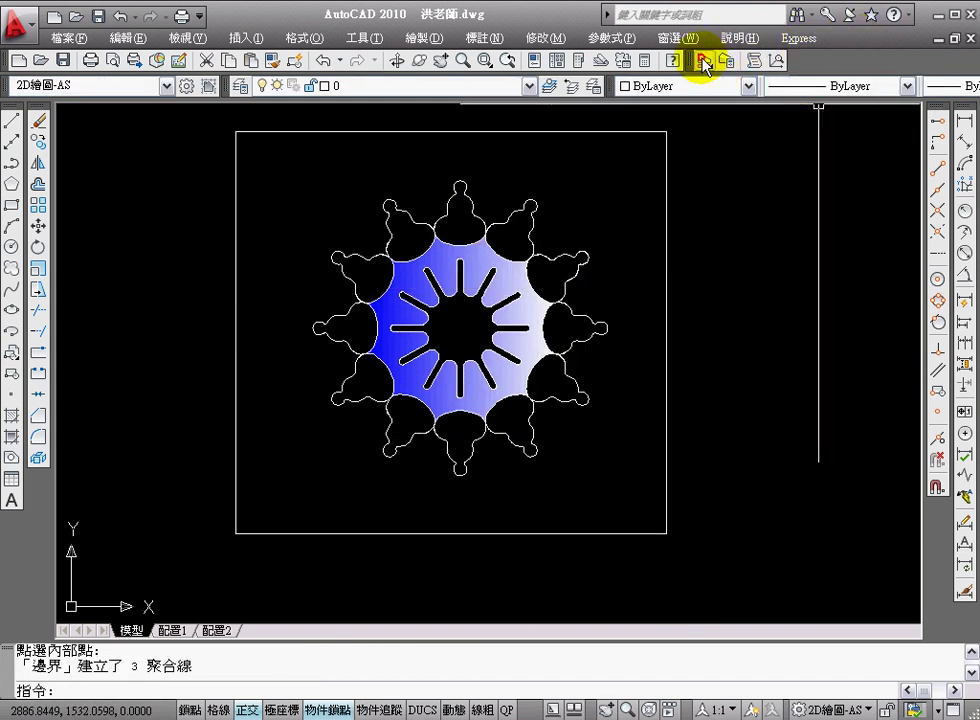
left_click(703, 62)
type("o")
key("Return")
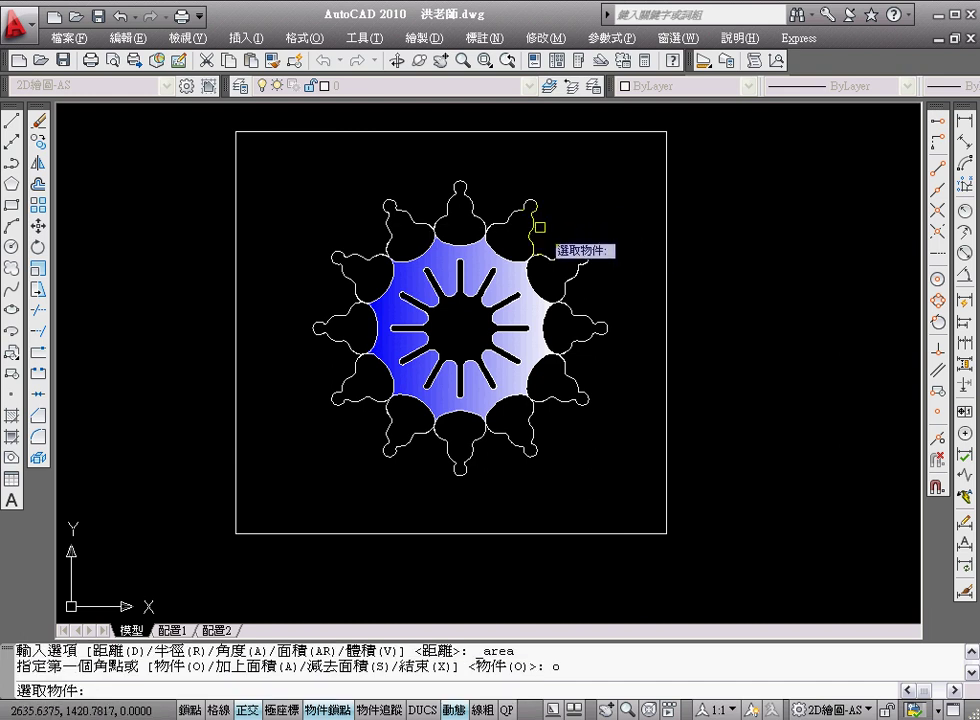
left_click(534, 227)
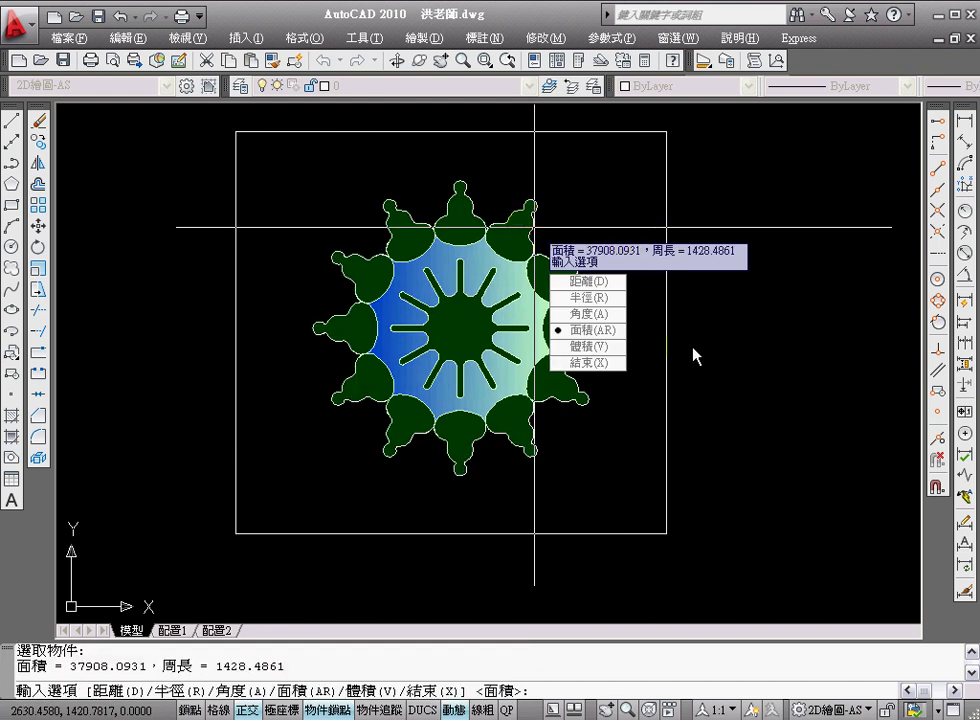
left_click(343, 708)
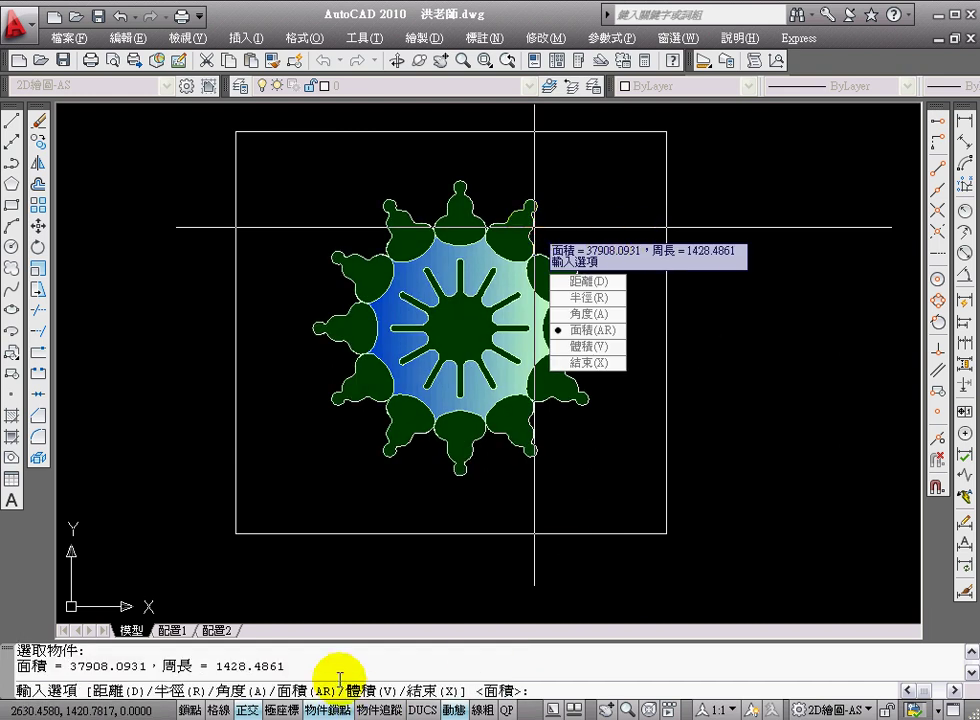